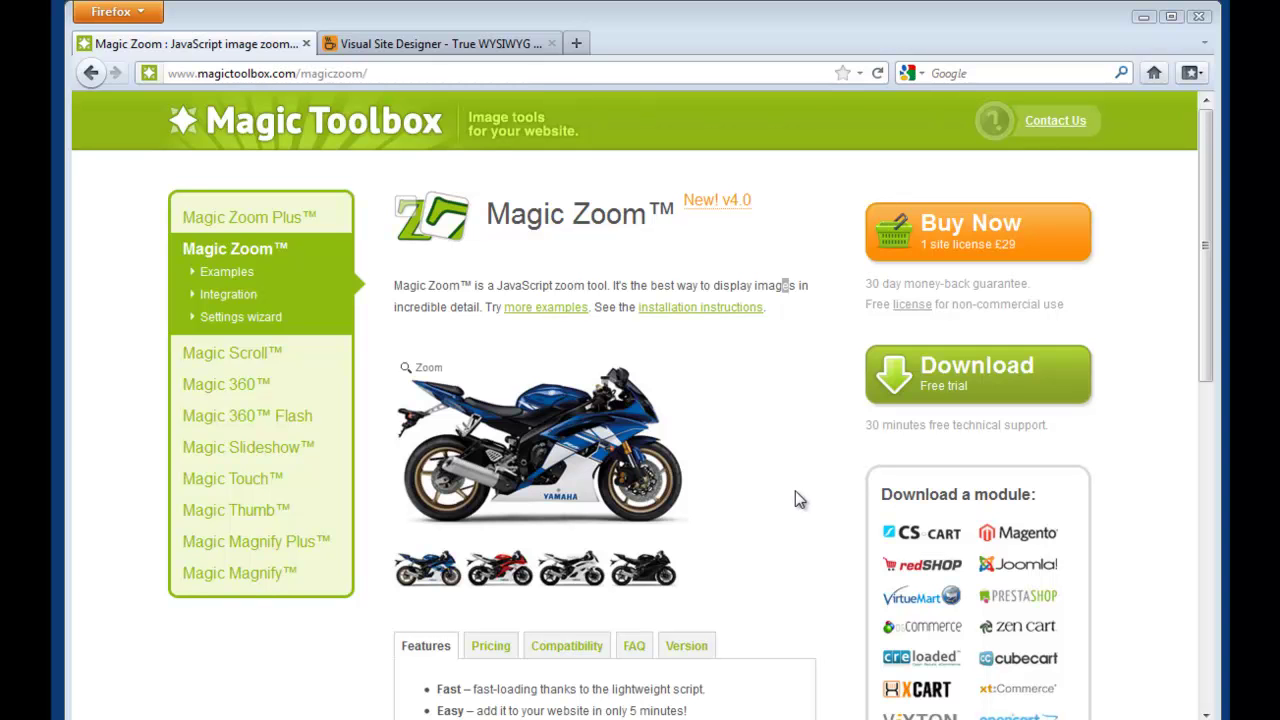
Step: Preview the Magic Zoom demo, then enlarge and close the Magic Zoom Plus shoe full-screen view
mouse_move(560, 470)
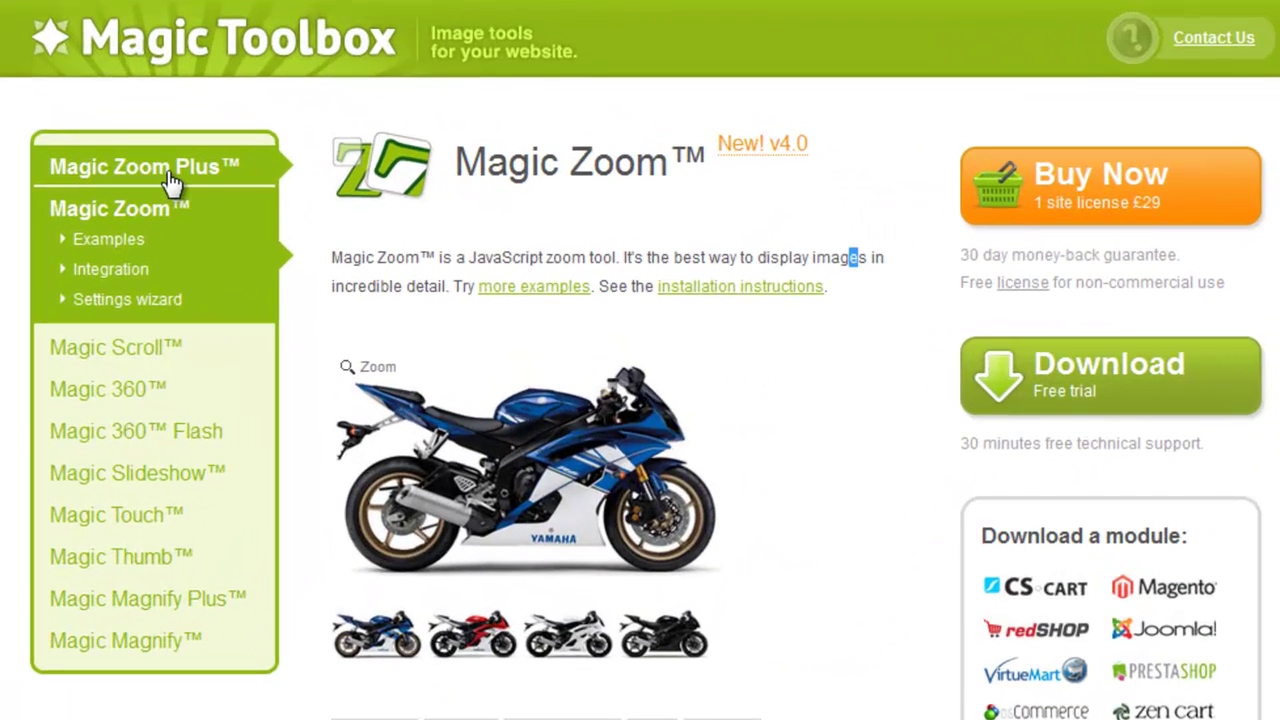
click(173, 183)
mouse_move(445, 435)
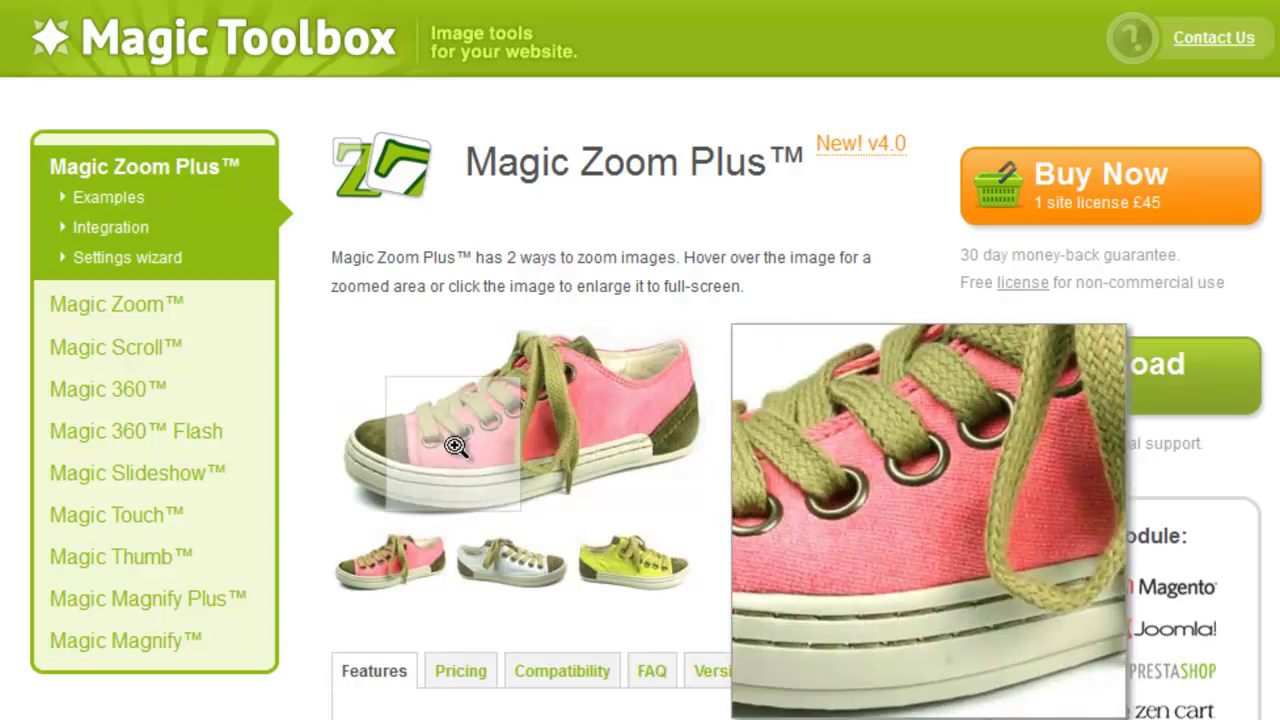
click(545, 410)
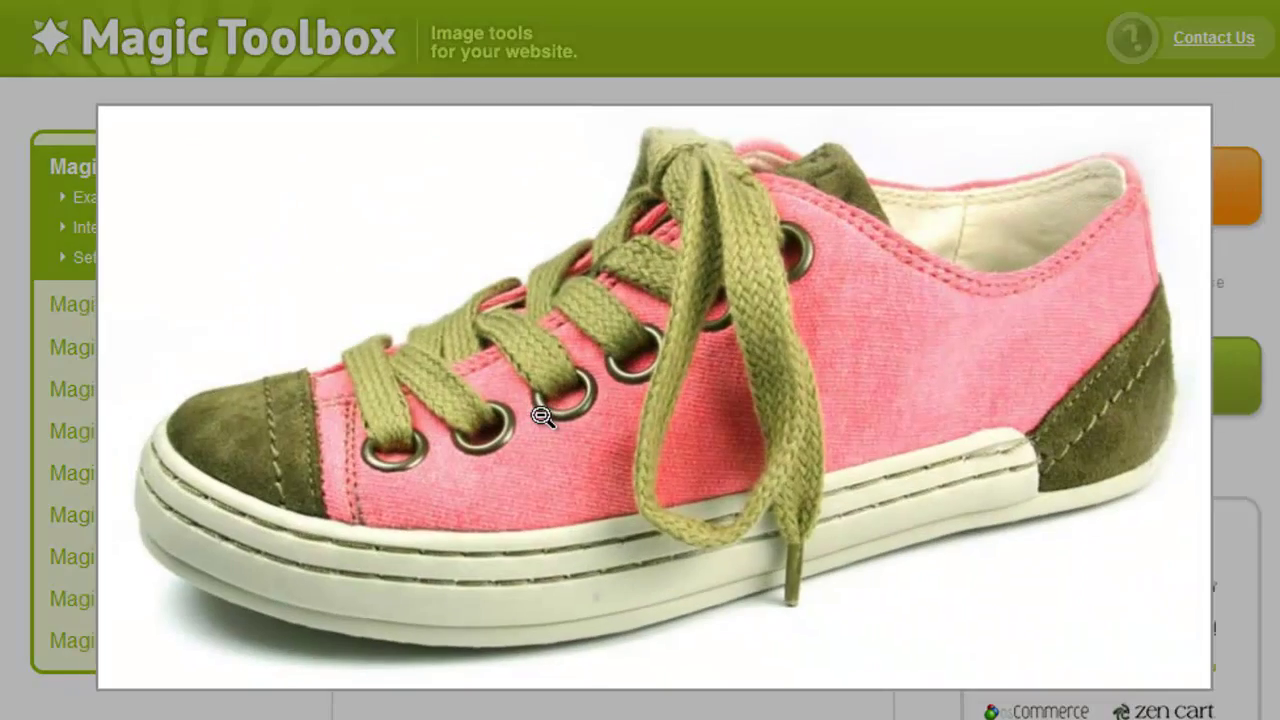
click(541, 416)
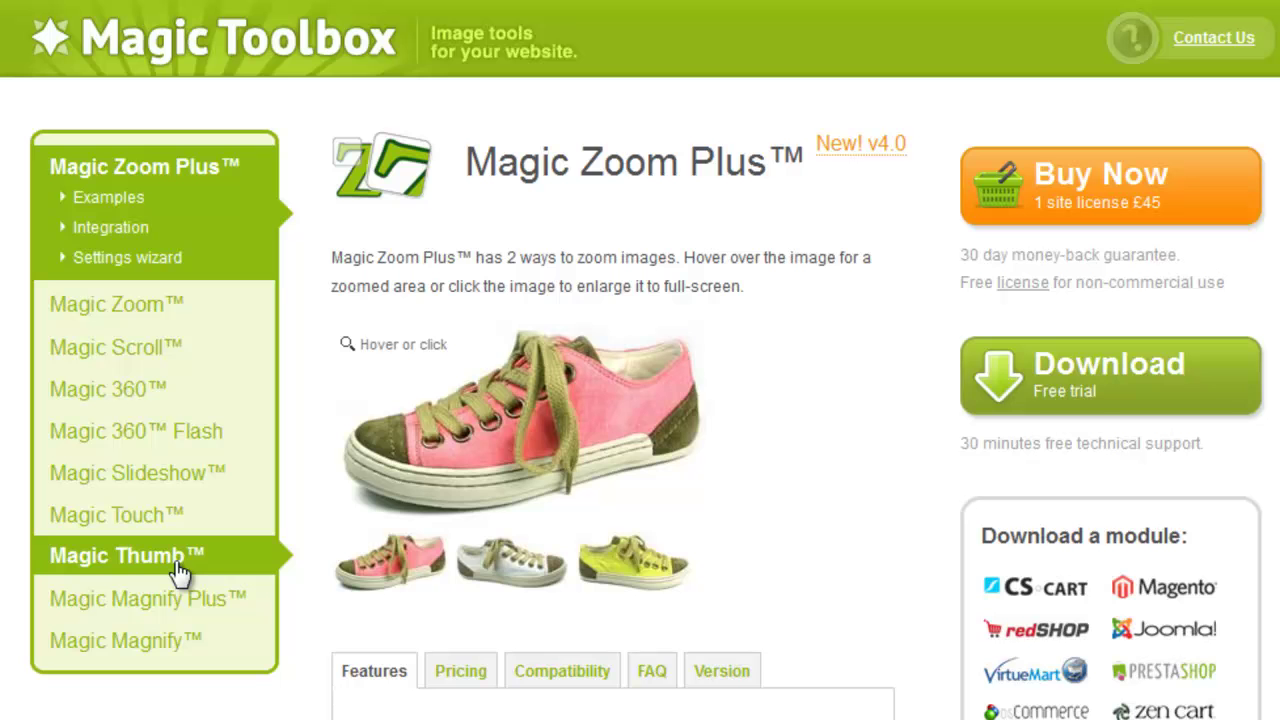
Step: On the Magic Thumb page, enlarge the iMac thumbnail and close it again
click(162, 568)
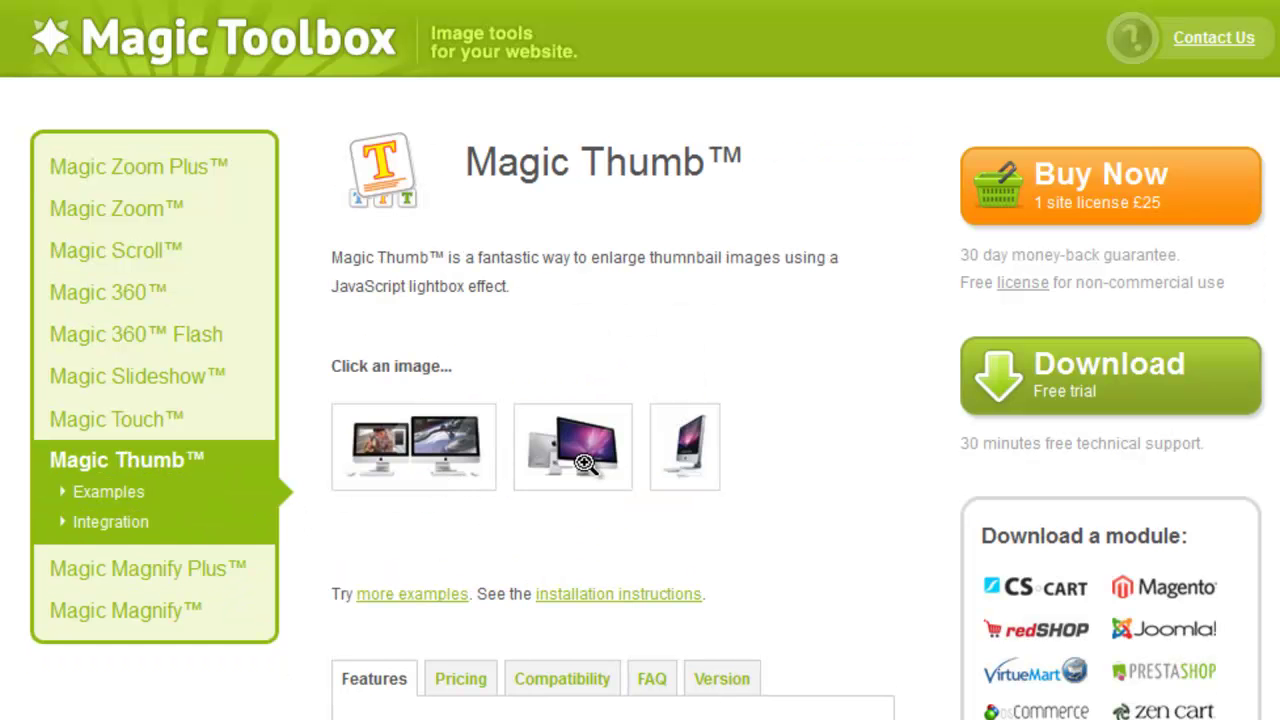
click(571, 452)
click(574, 451)
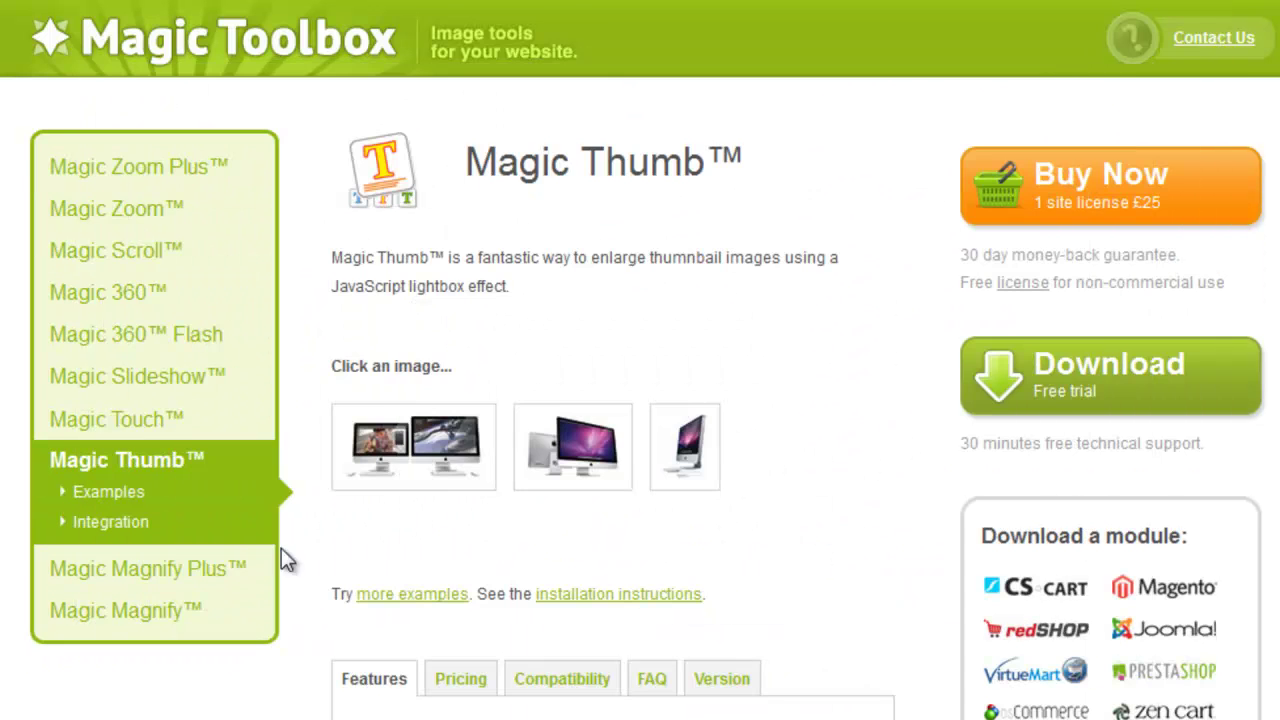
Step: Enlarge and close the Magic Magnify Plus shoe picture, then go to the Magic Magnify page
click(172, 578)
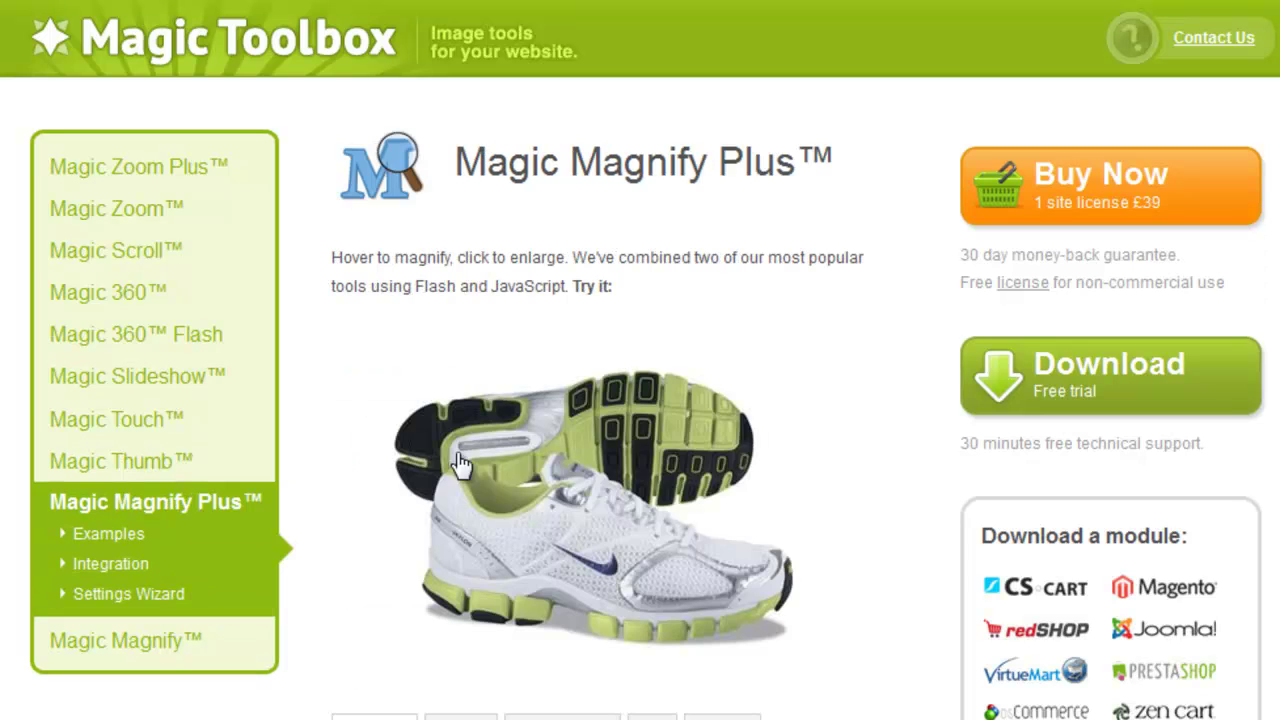
click(514, 532)
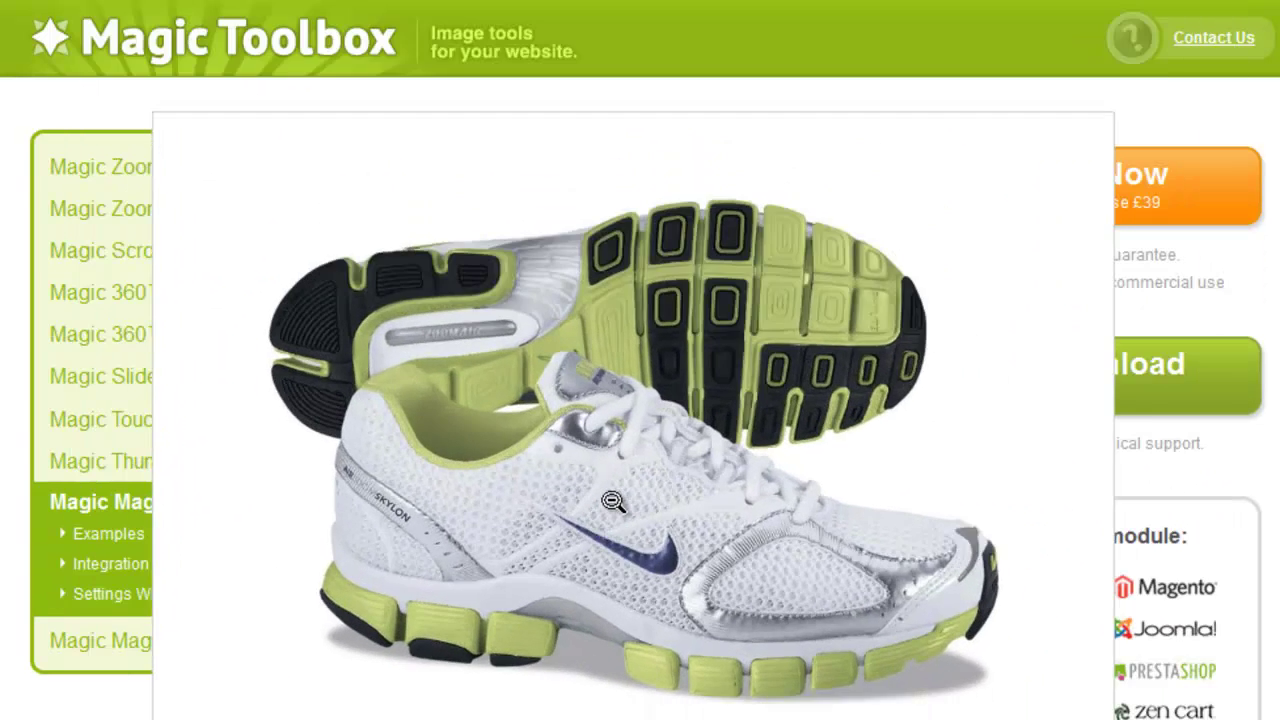
click(613, 502)
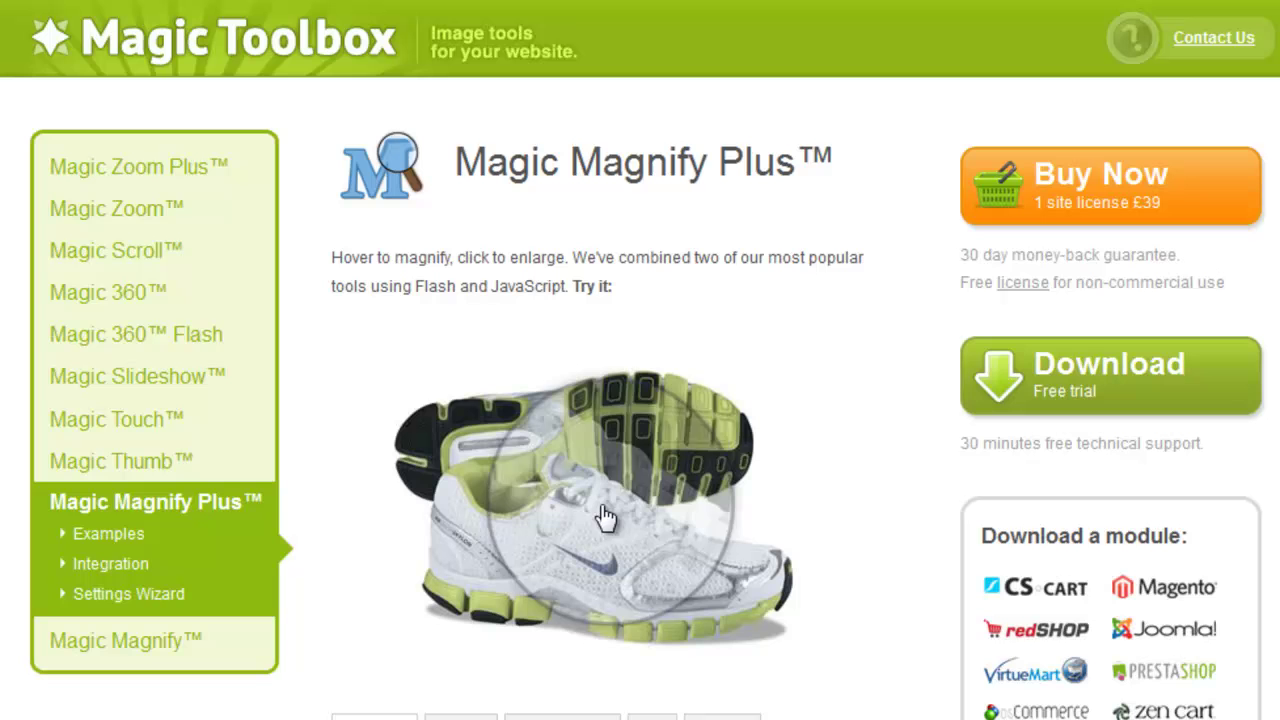
click(137, 648)
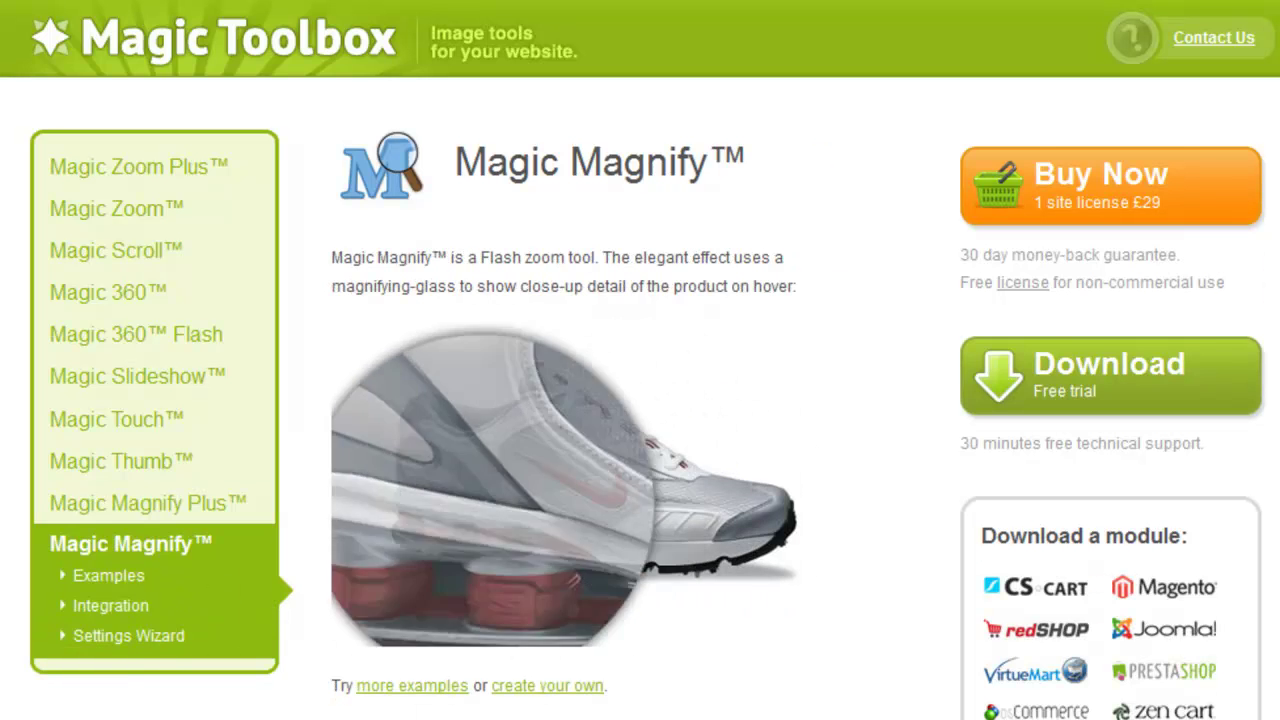
Step: Download magiczoom-trial.zip (479 kB) from the Magic Zoom page and open its Desktop folder
click(120, 213)
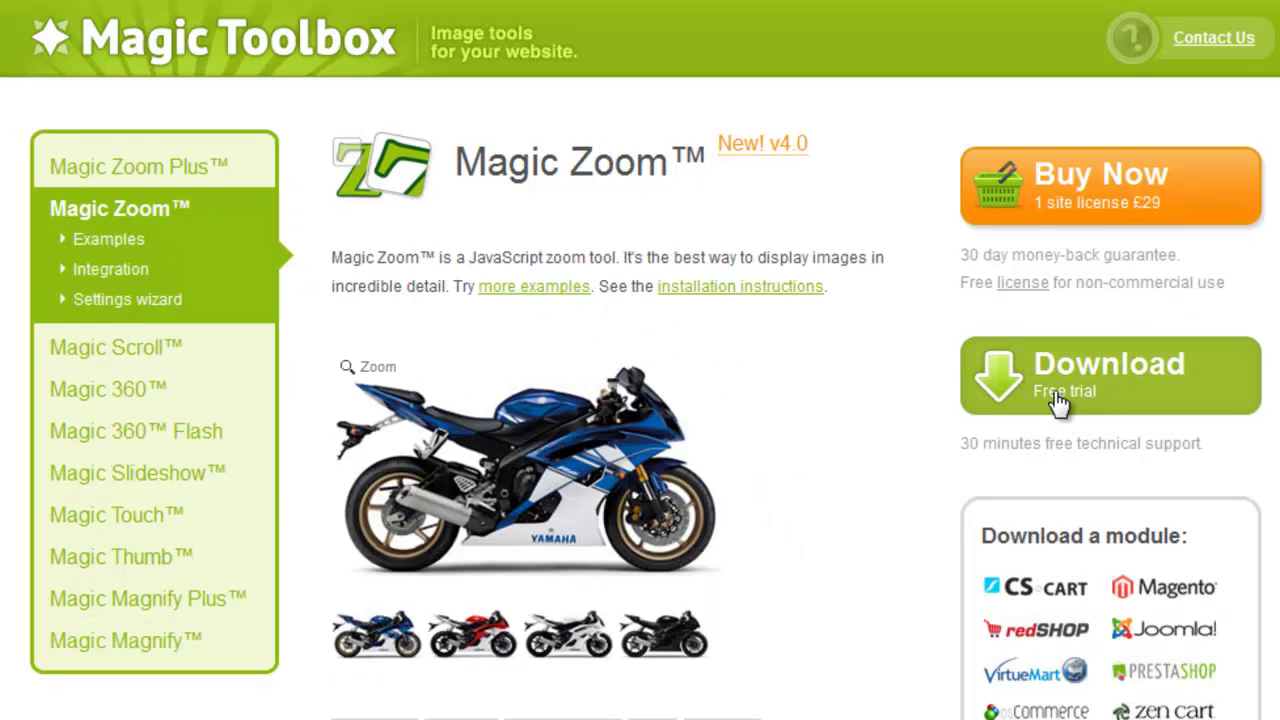
click(1103, 390)
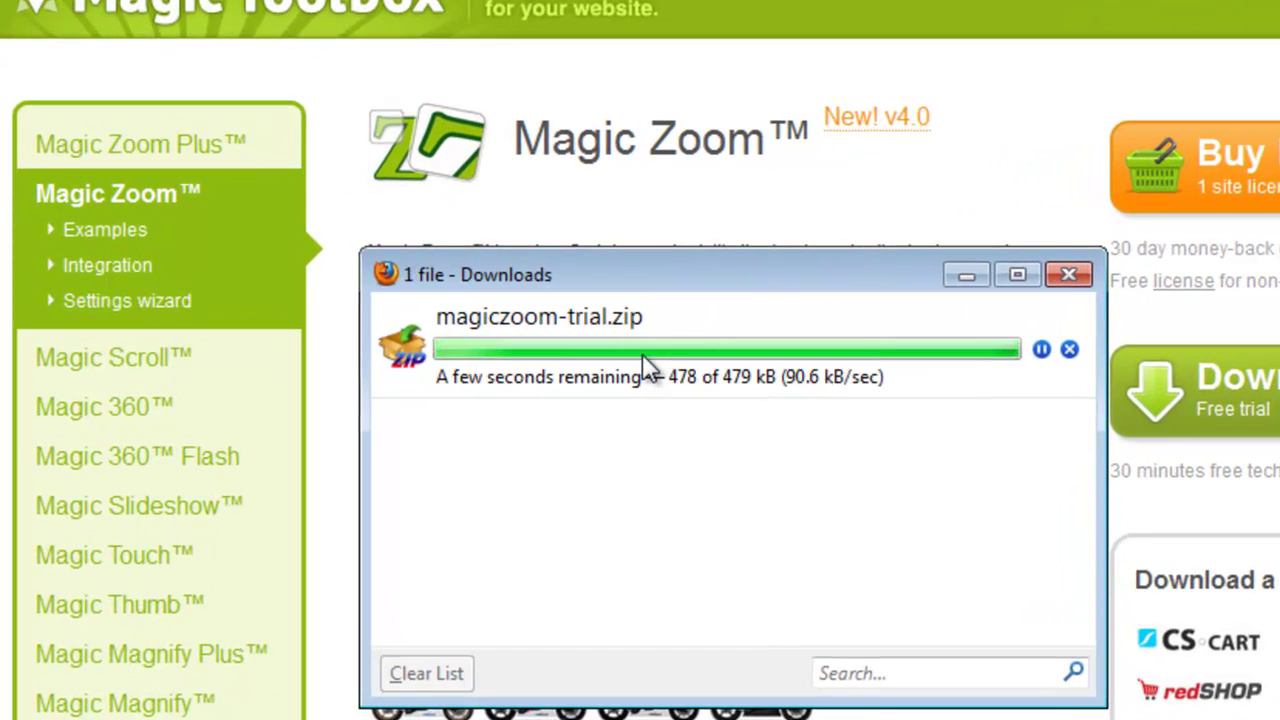
right_click(642, 354)
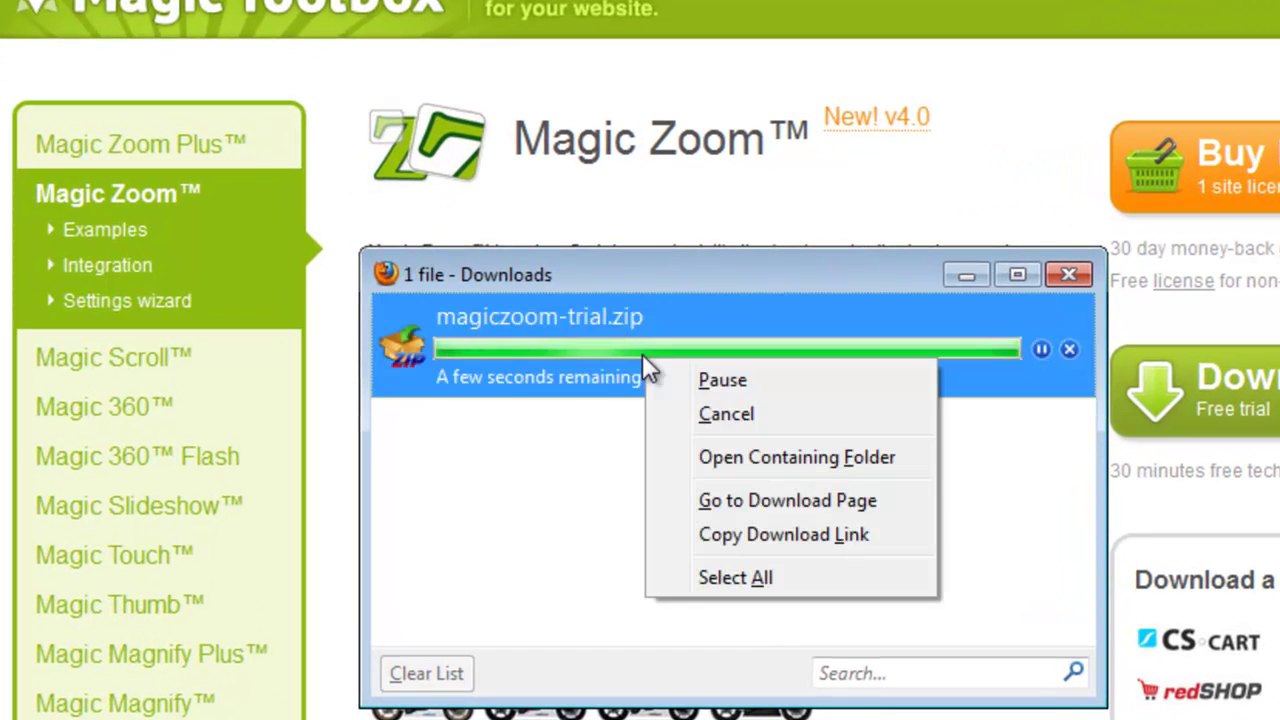
click(744, 462)
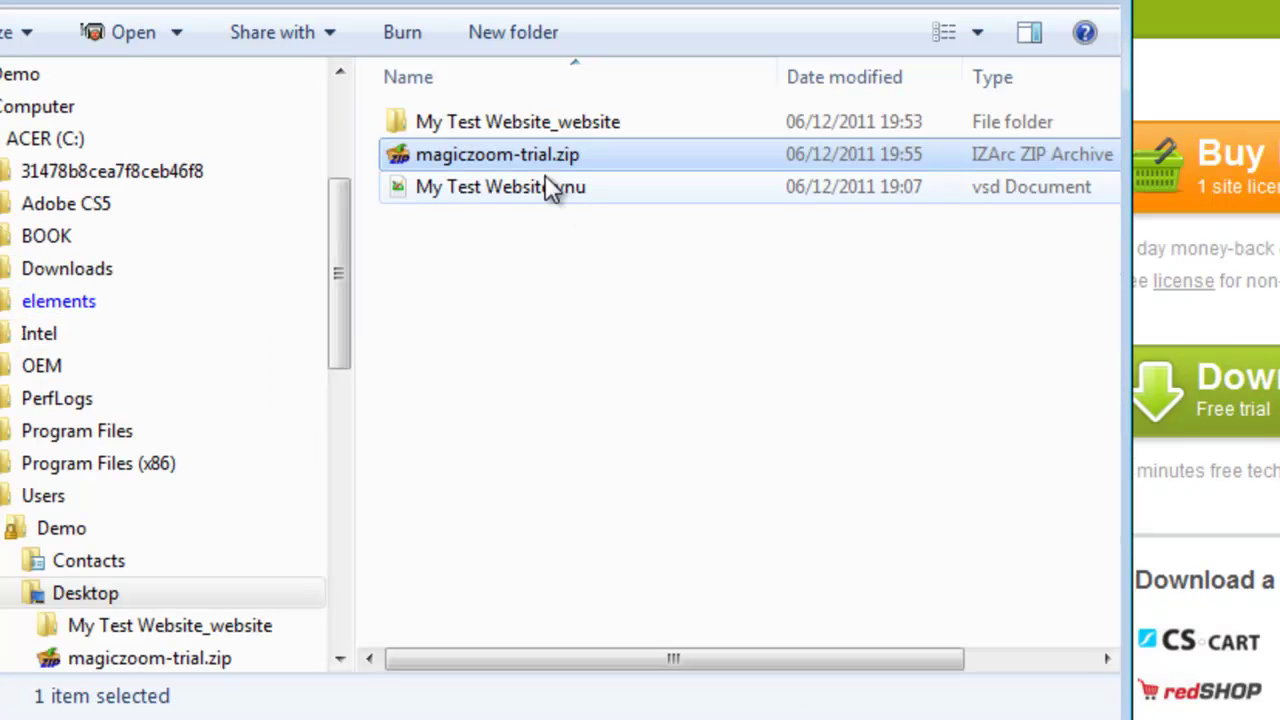
Step: Unpack magiczoom-trial.zip on the Desktop using IZArc's Extract Here
click(543, 154)
right_click(543, 154)
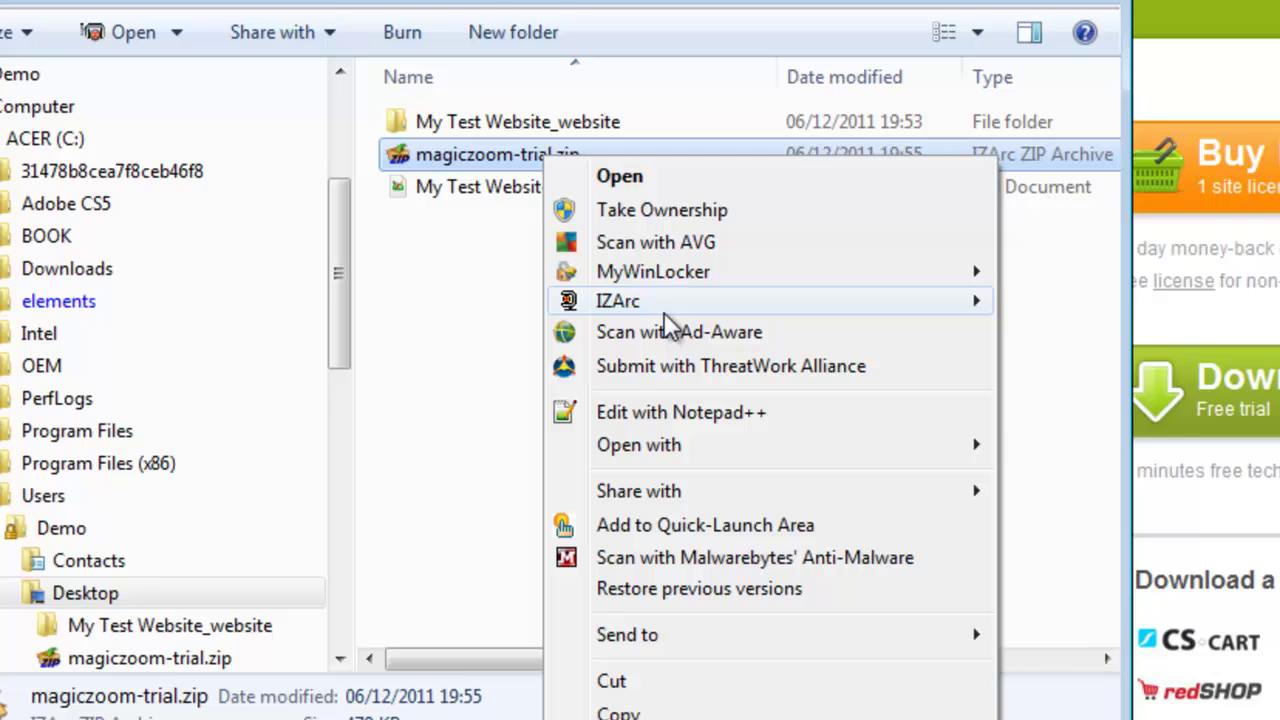
mouse_move(664, 308)
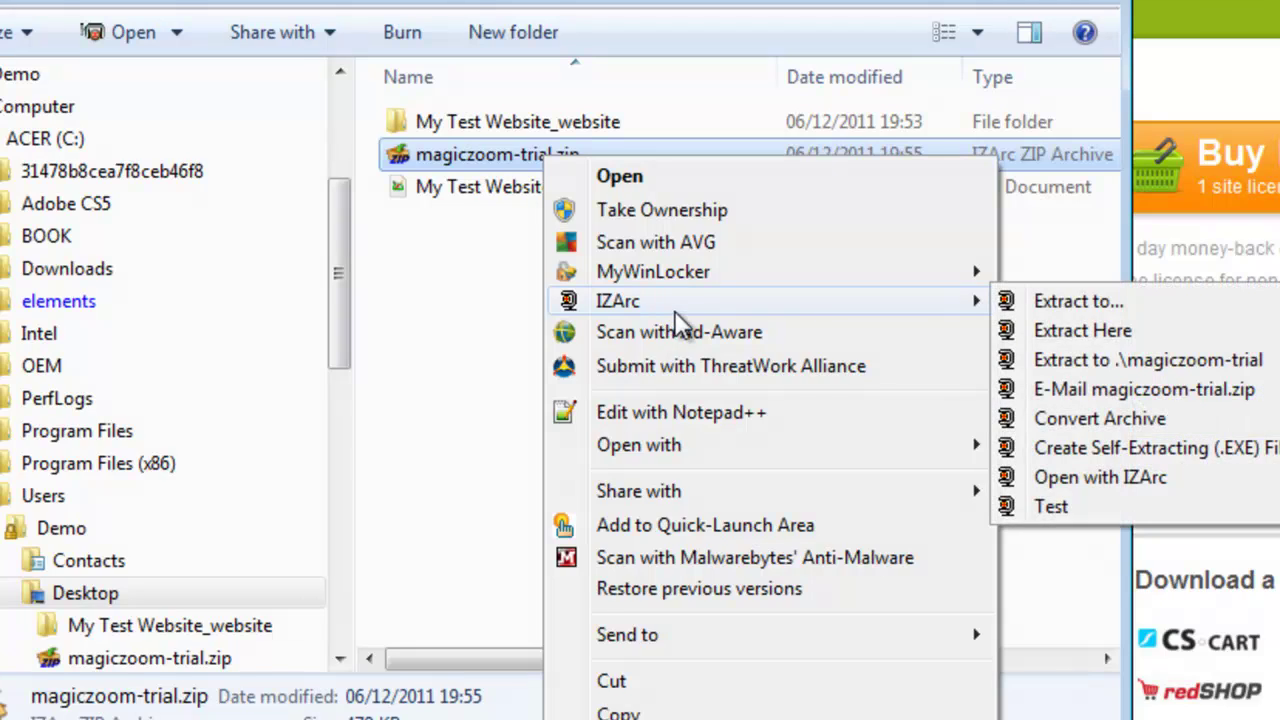
click(1103, 332)
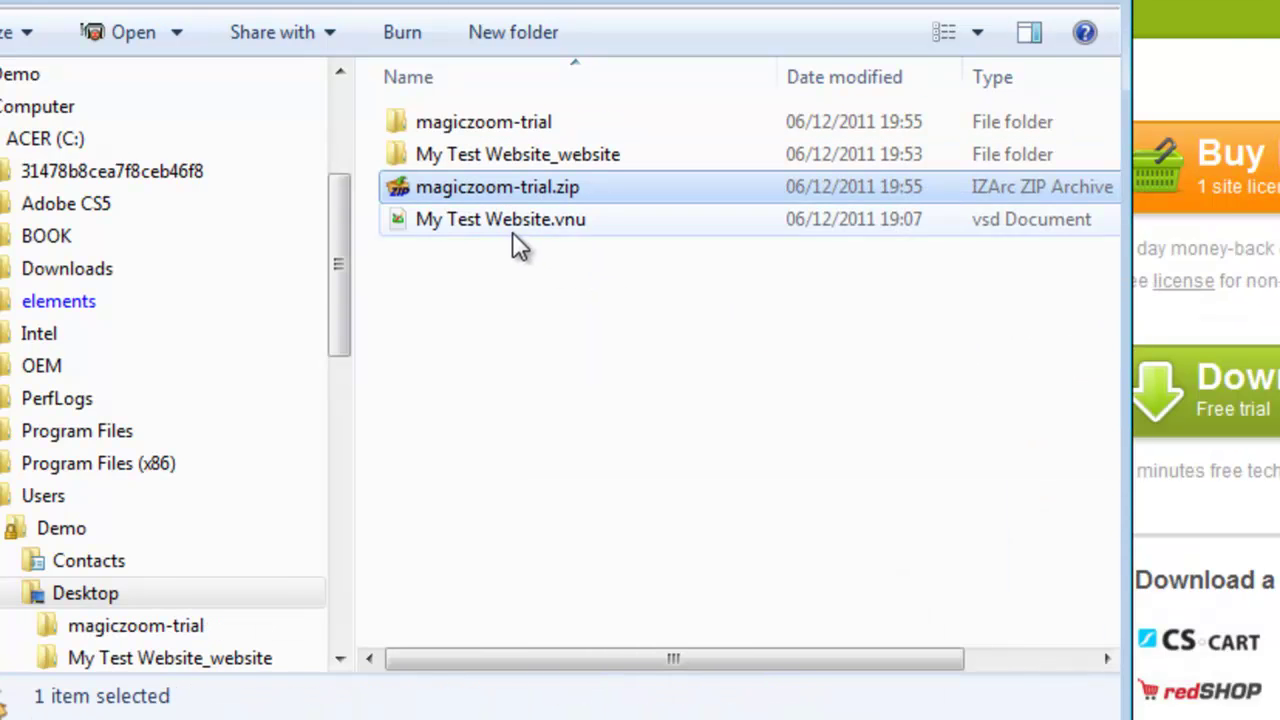
Step: Drag the magiczoom folder from magiczoom-trial into My Test Website_website in the folder tree
double_click(512, 122)
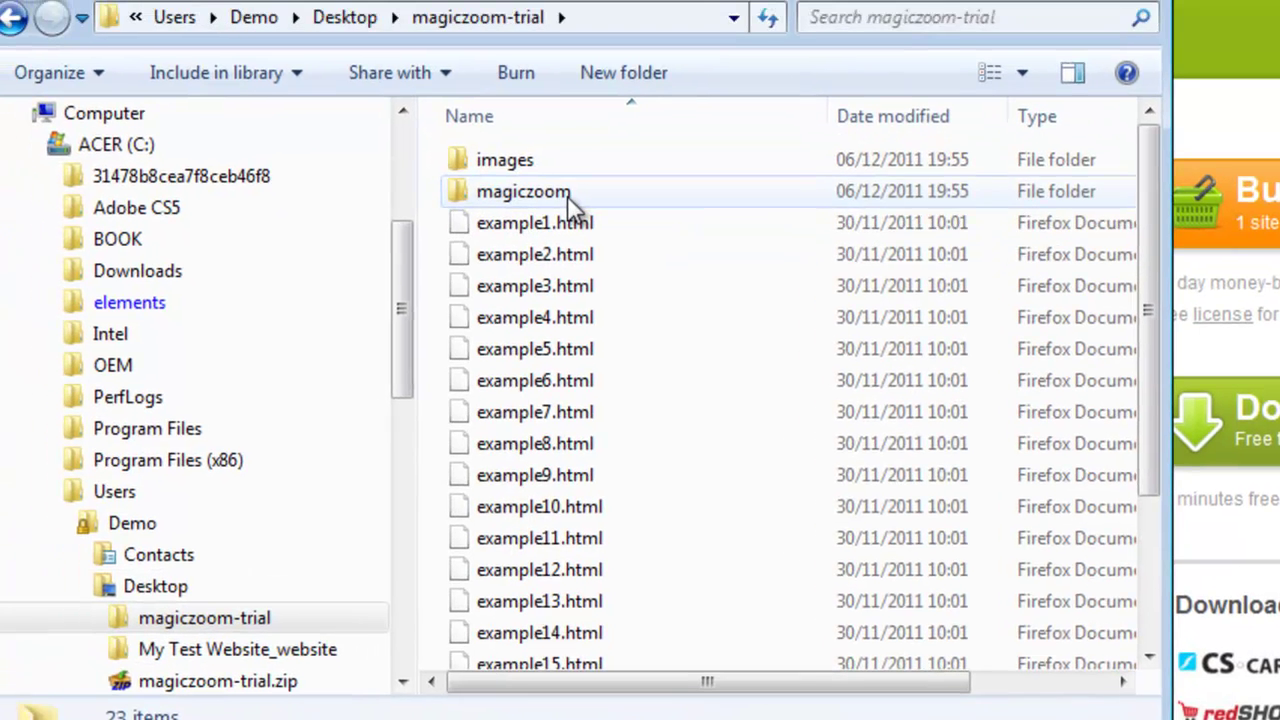
click(568, 198)
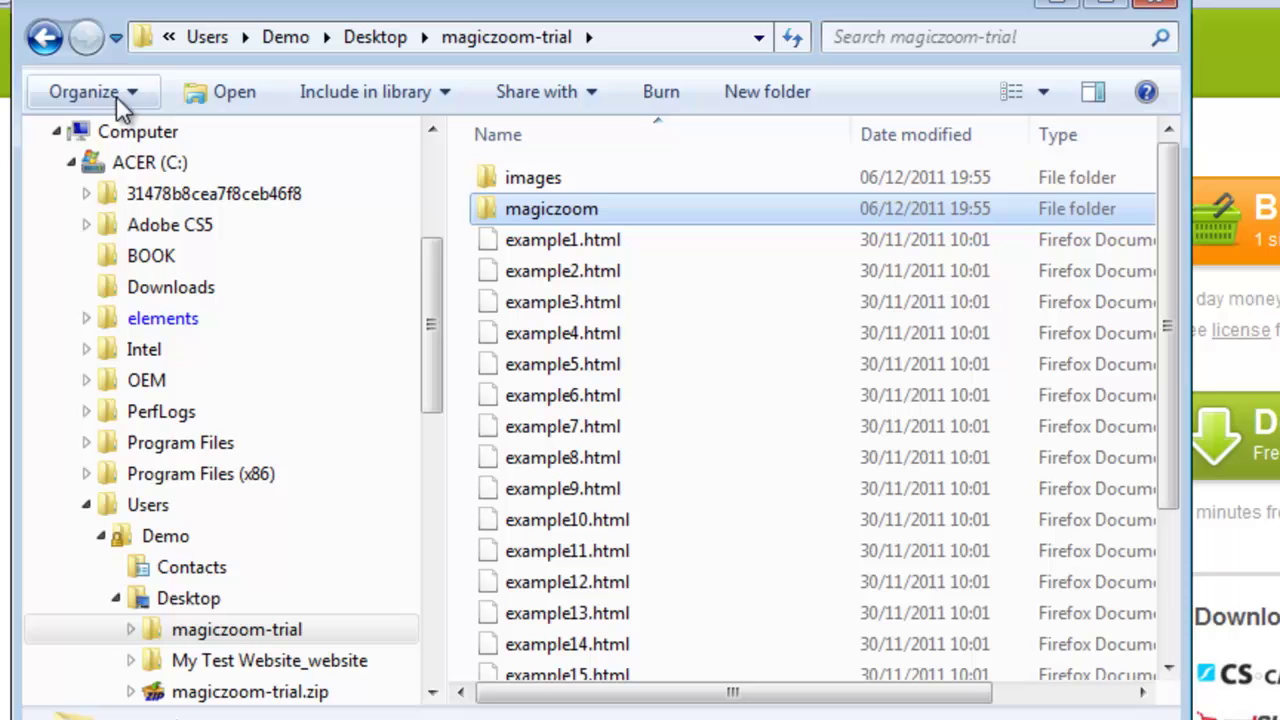
drag(434, 282, 443, 408)
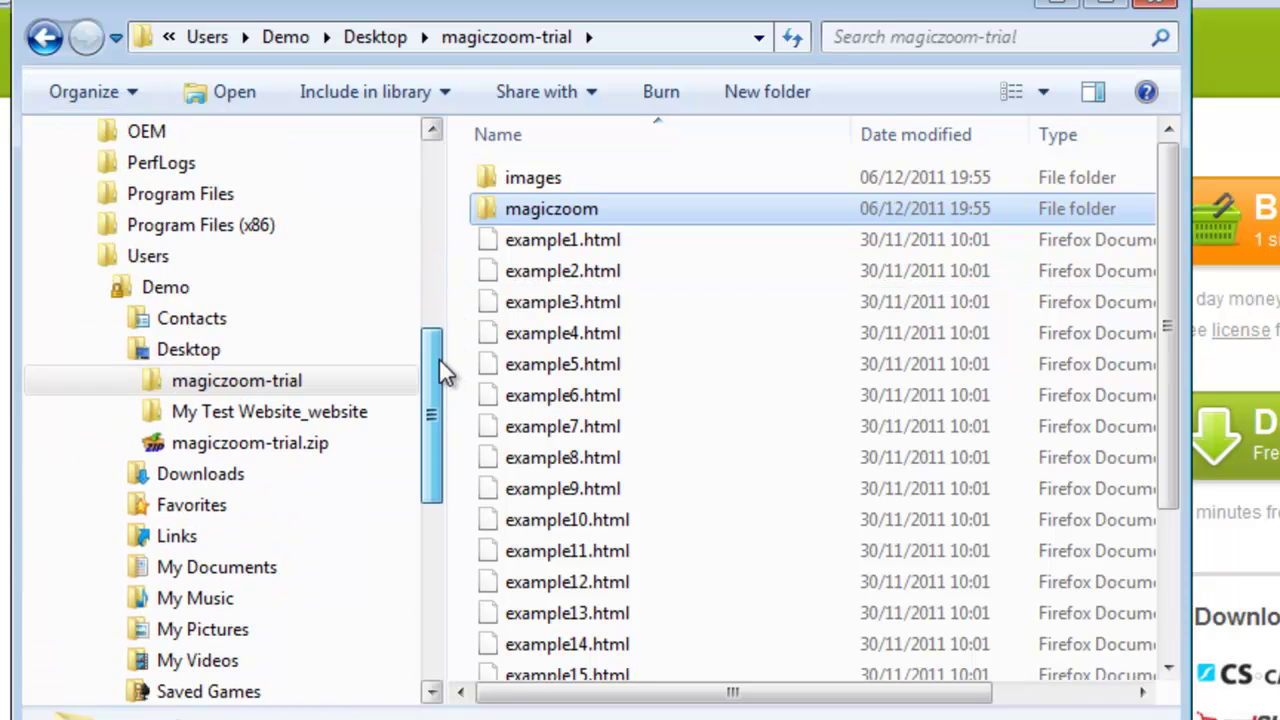
drag(557, 205, 602, 211)
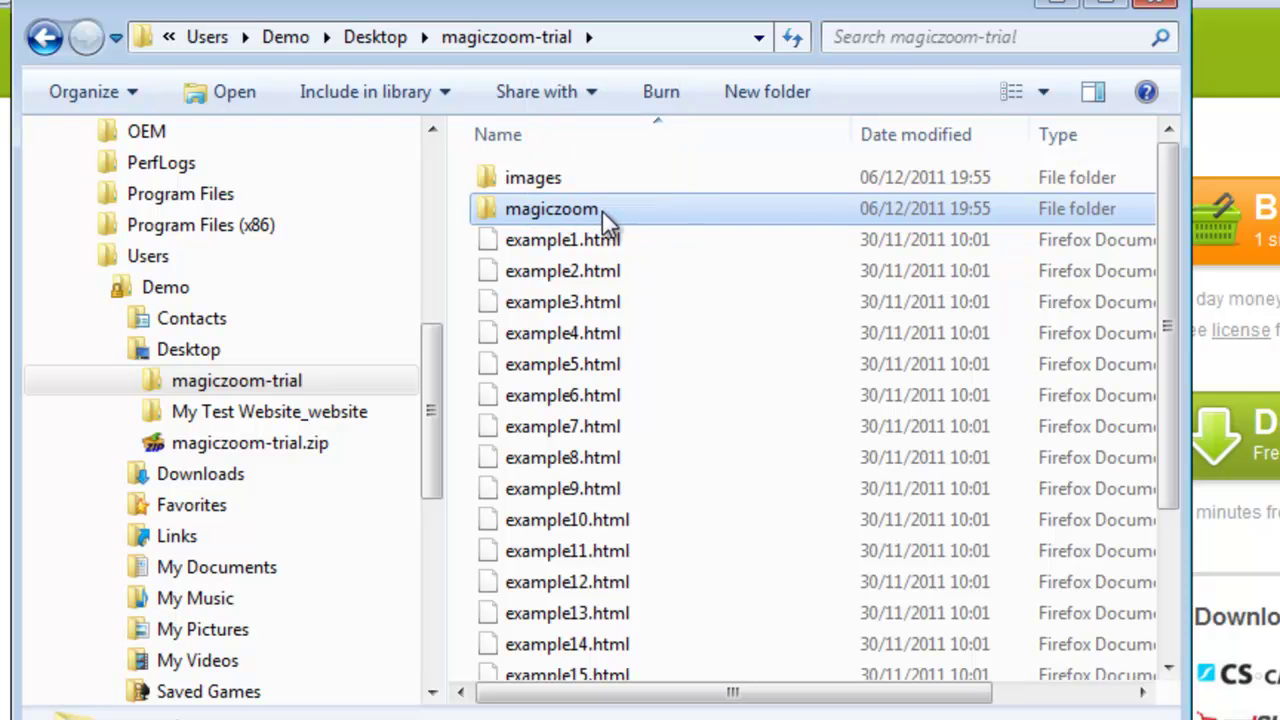
drag(431, 369, 458, 628)
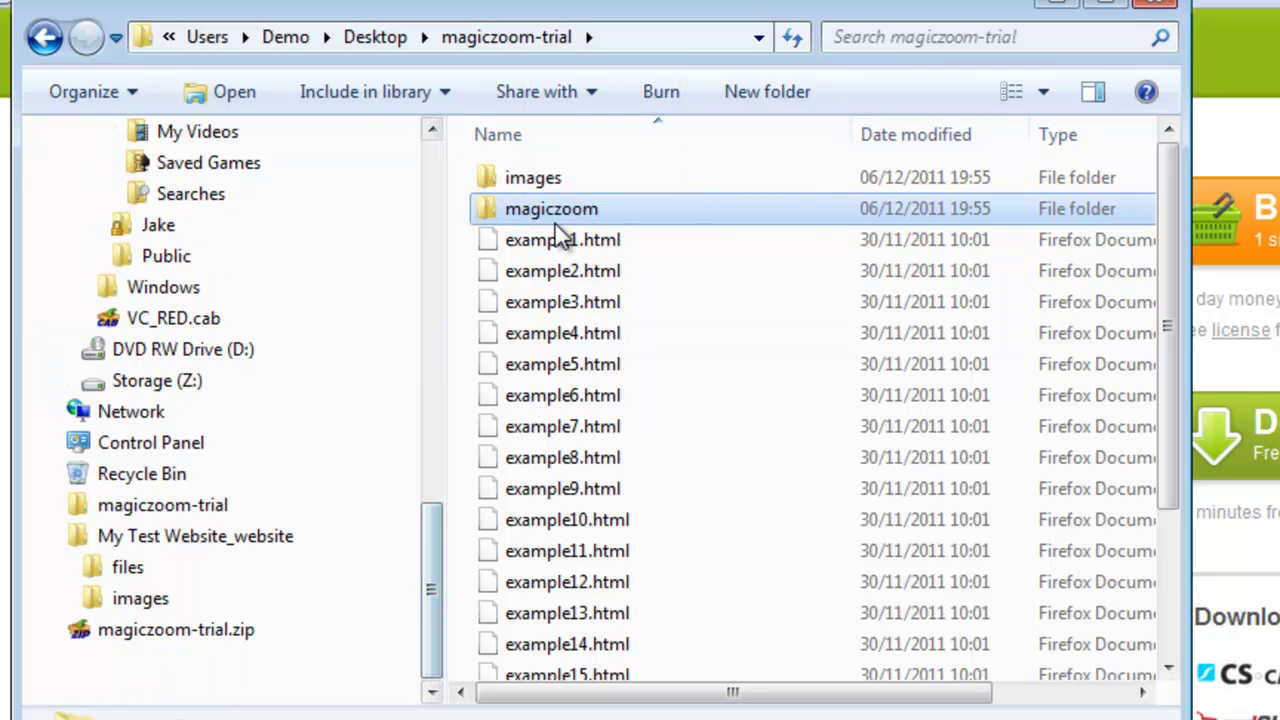
drag(486, 212, 226, 536)
Step: Check the site folder's magiczoom, graphics and images folders, including chair-small.jpg and chair-big.jpg
click(172, 538)
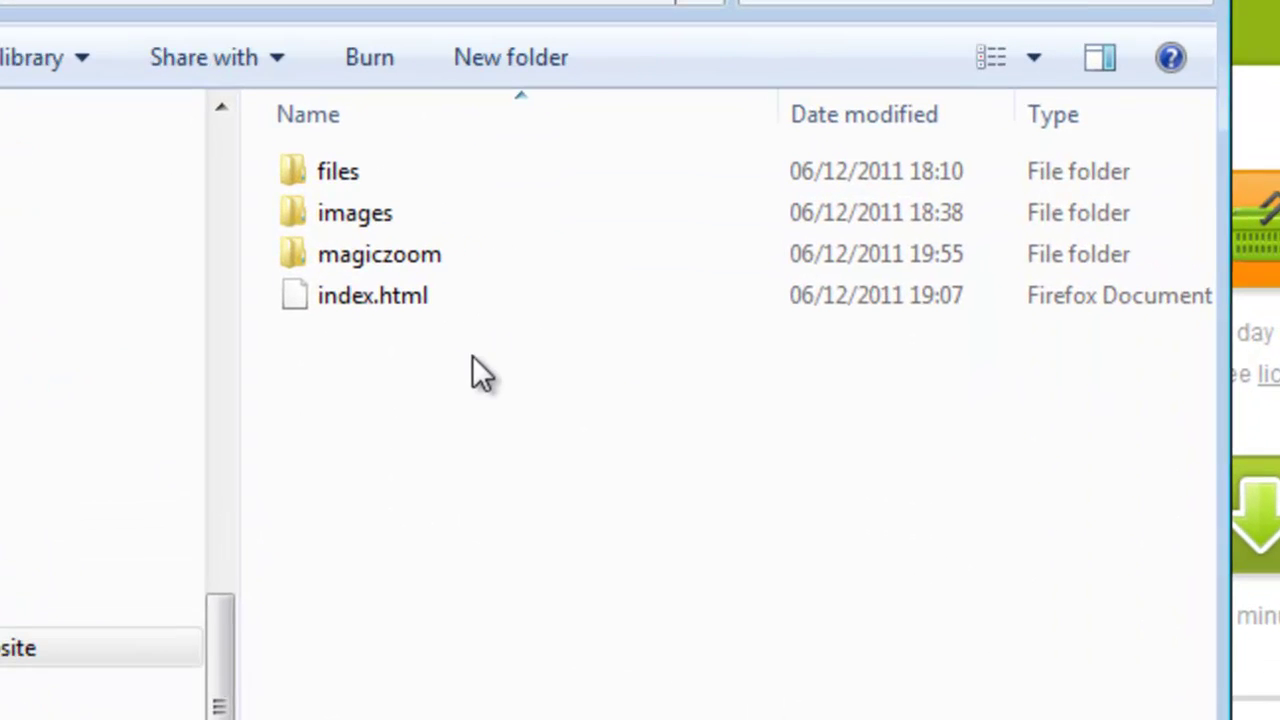
click(480, 284)
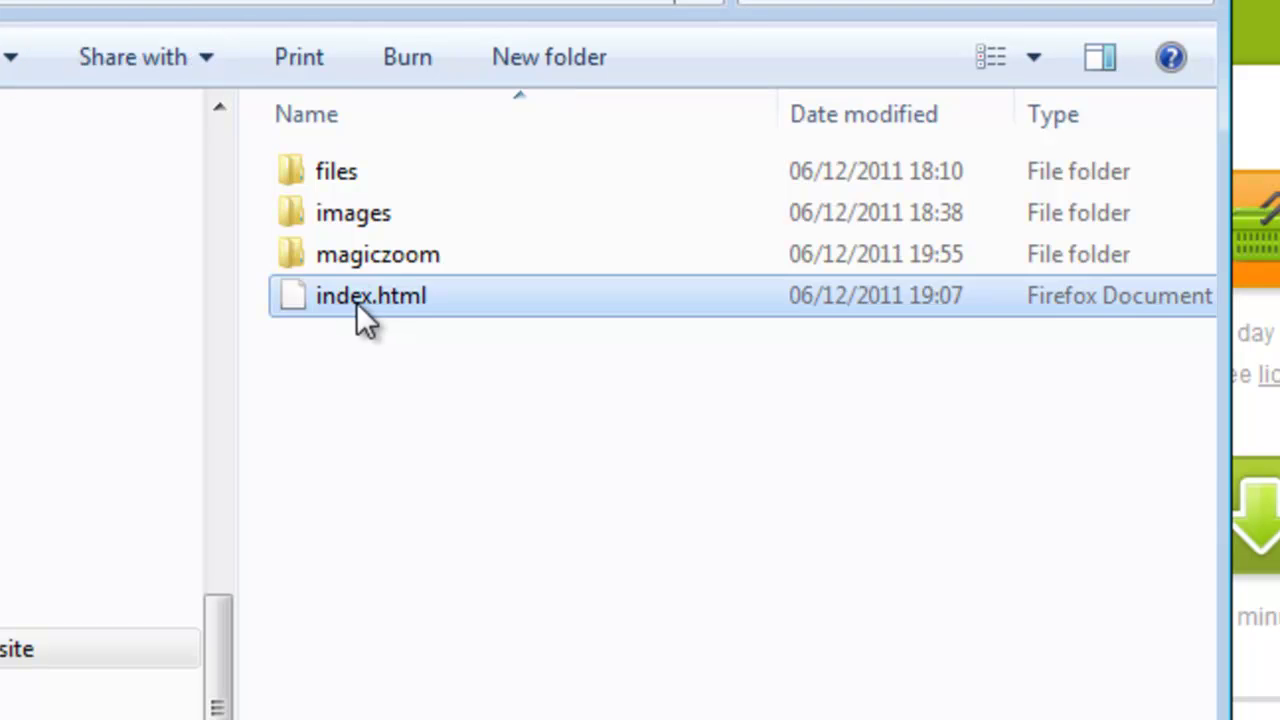
double_click(382, 250)
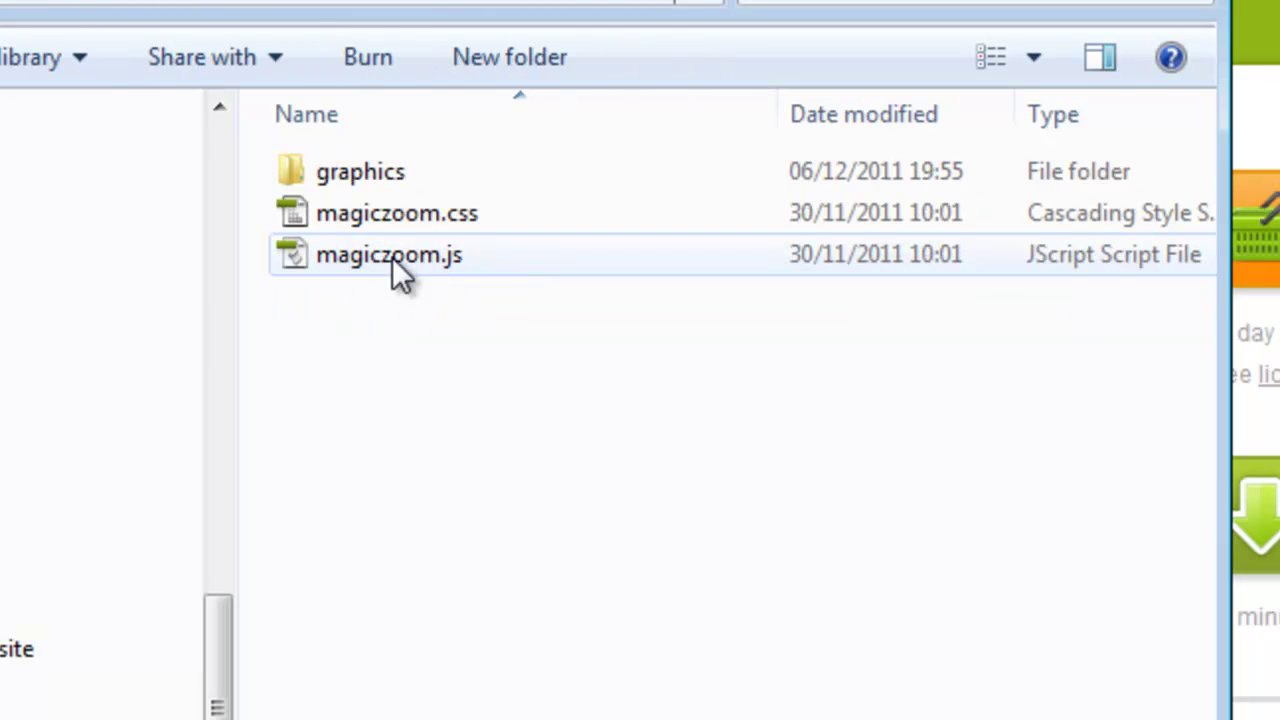
double_click(388, 176)
key(BackSpace)
key(BackSpace)
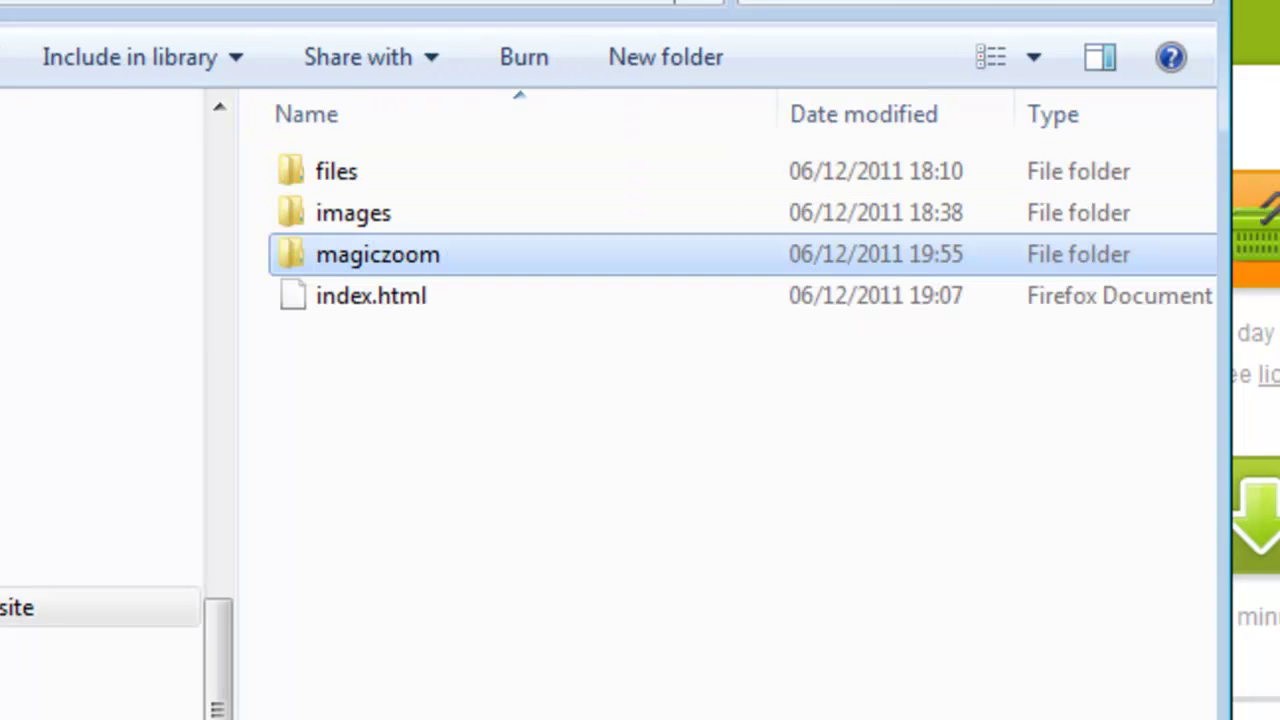
double_click(384, 210)
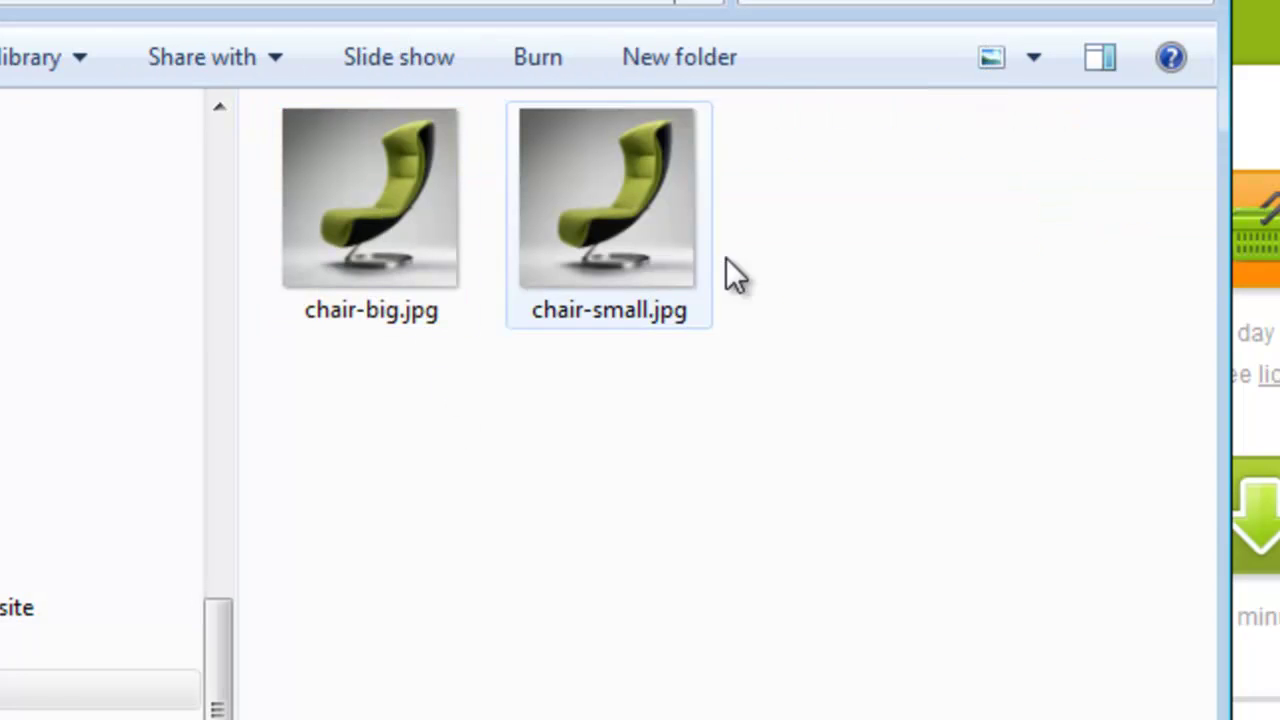
click(626, 235)
click(375, 232)
click(574, 490)
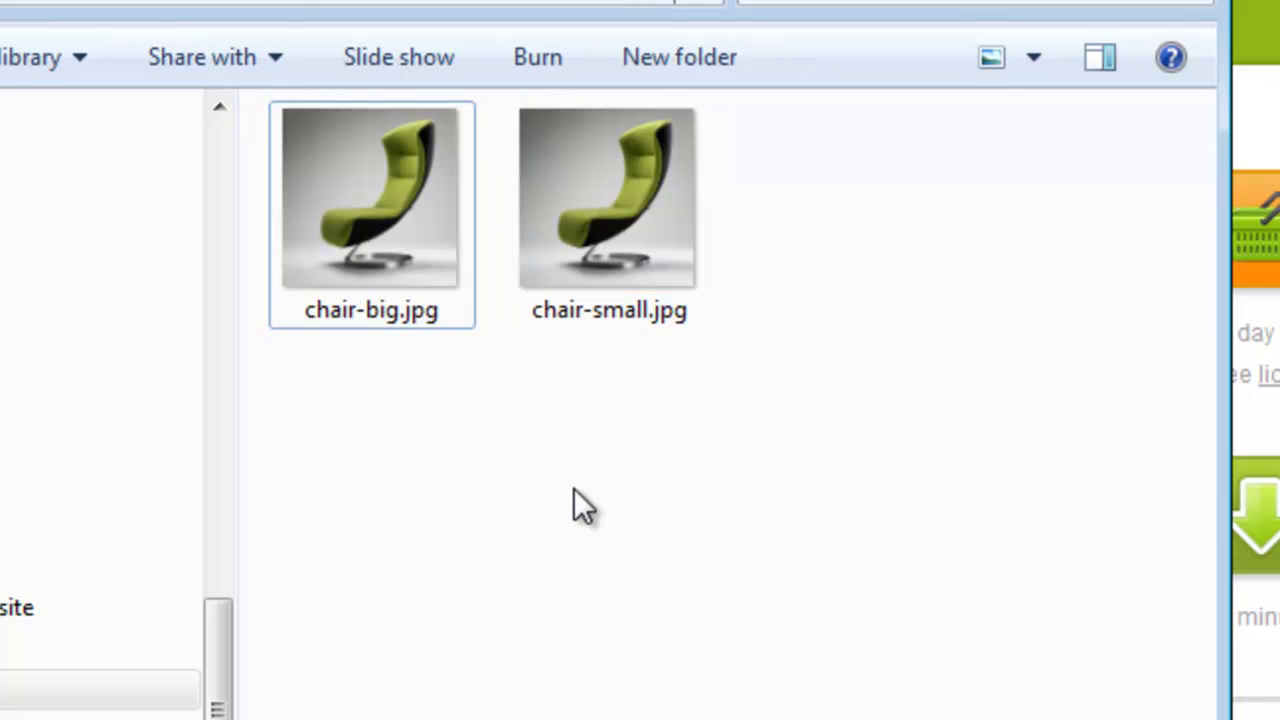
key(alt+Tab)
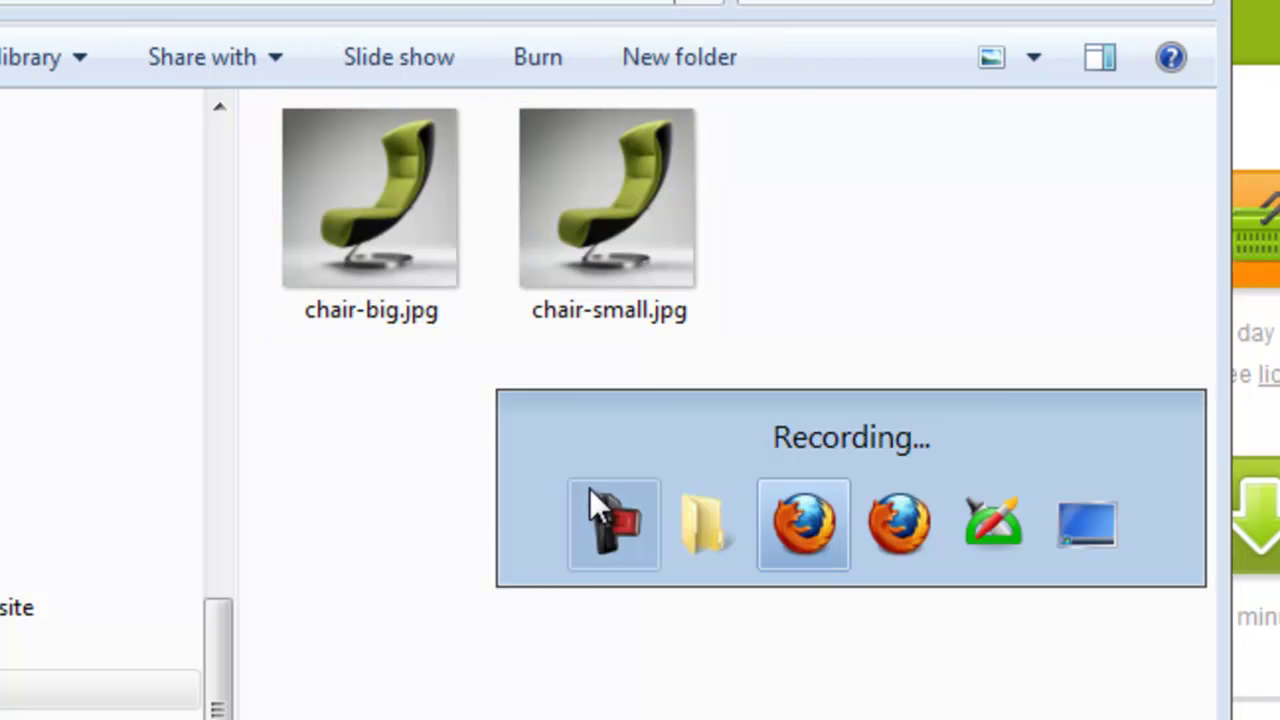
key(alt+Tab)
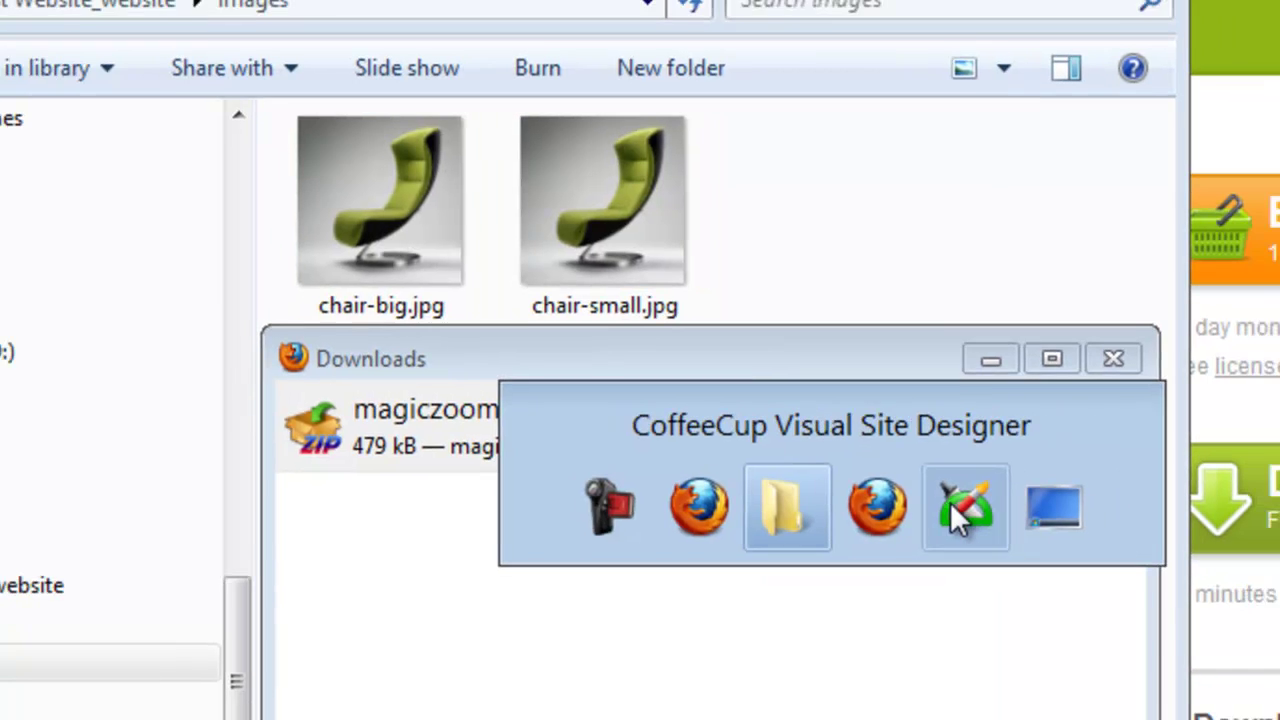
Step: Open the My Test Website.vnu project from the Desktop via File > Open Website
click(950, 502)
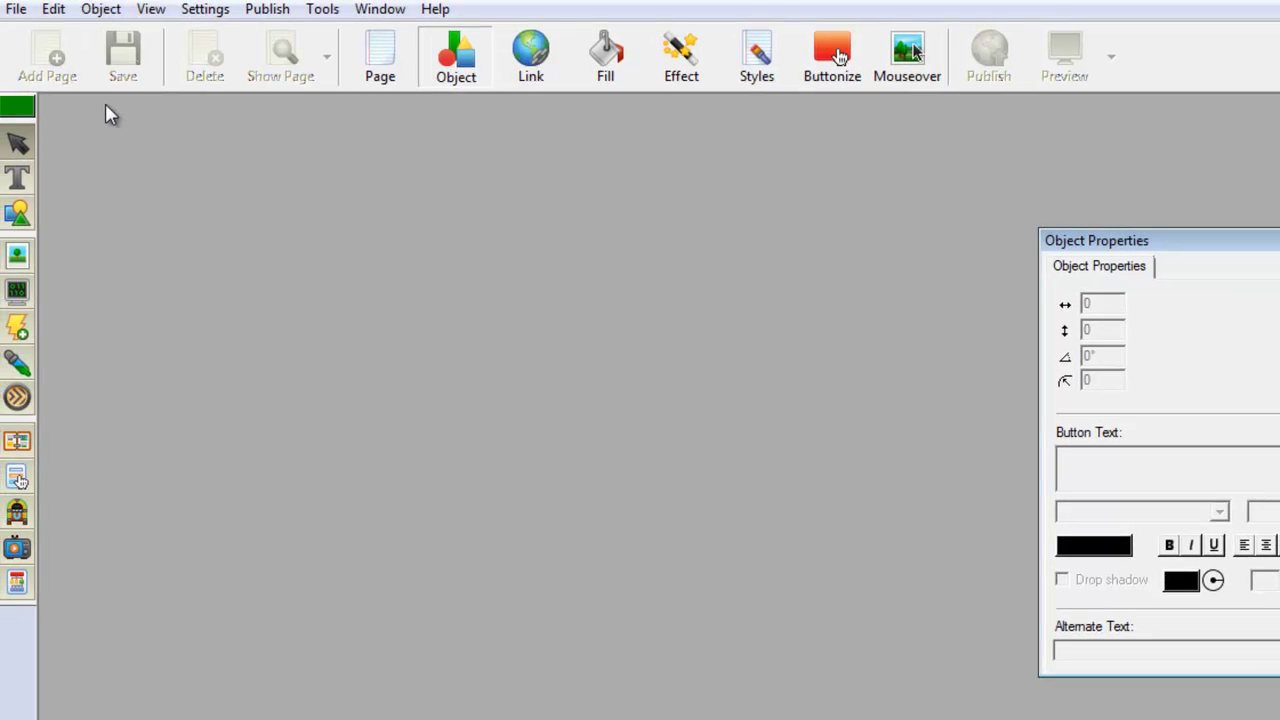
click(26, 14)
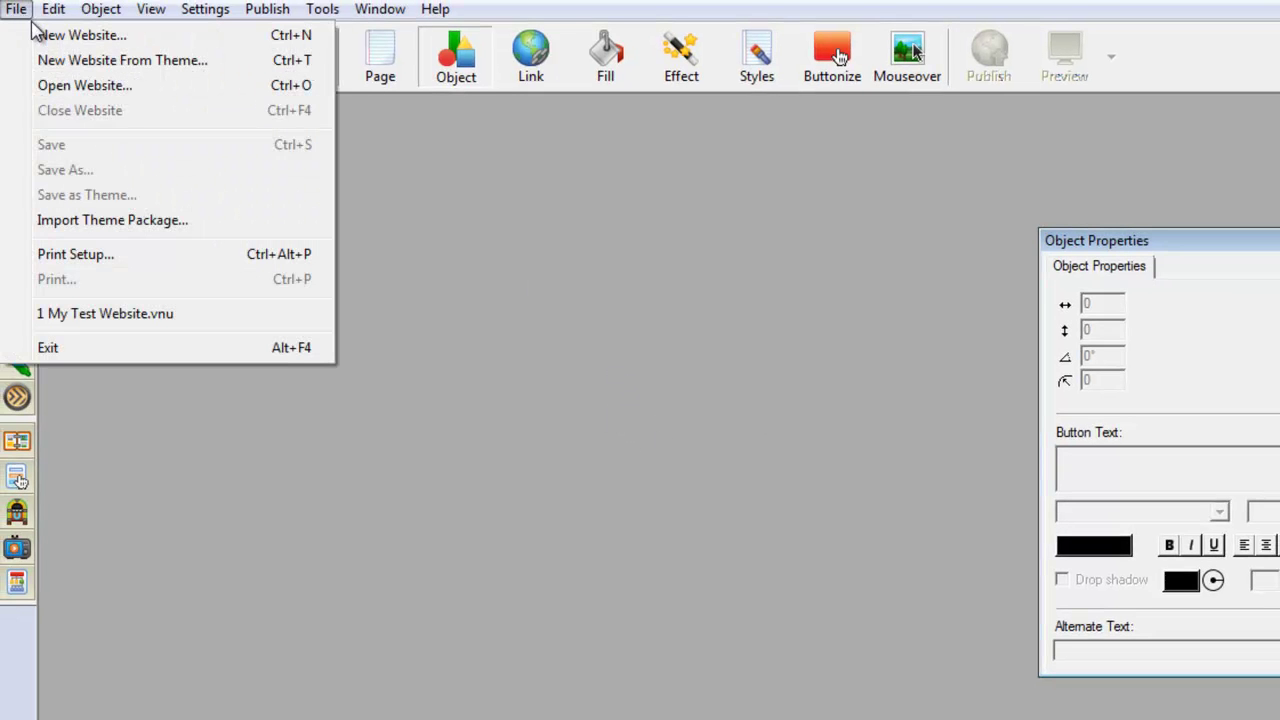
click(130, 88)
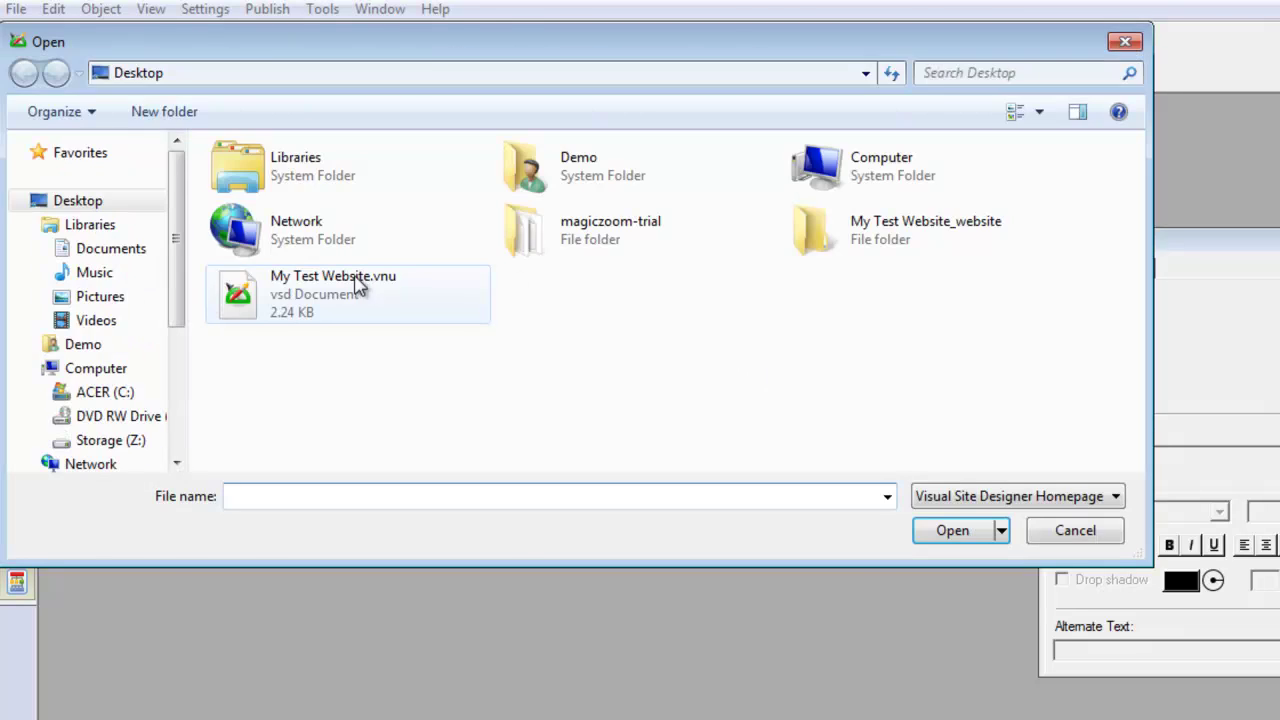
double_click(307, 300)
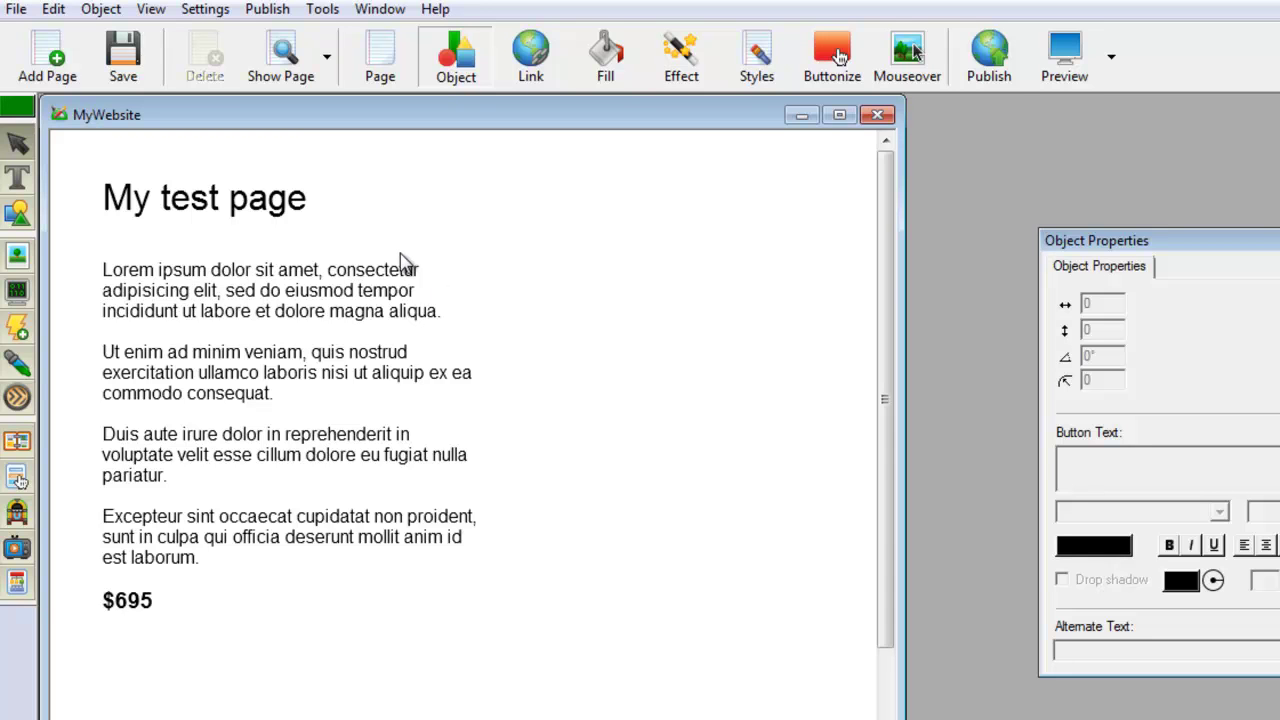
Step: Start an Add HTML object on the page to get the empty Insert HTML dialog, then switch to Firefox
click(18, 292)
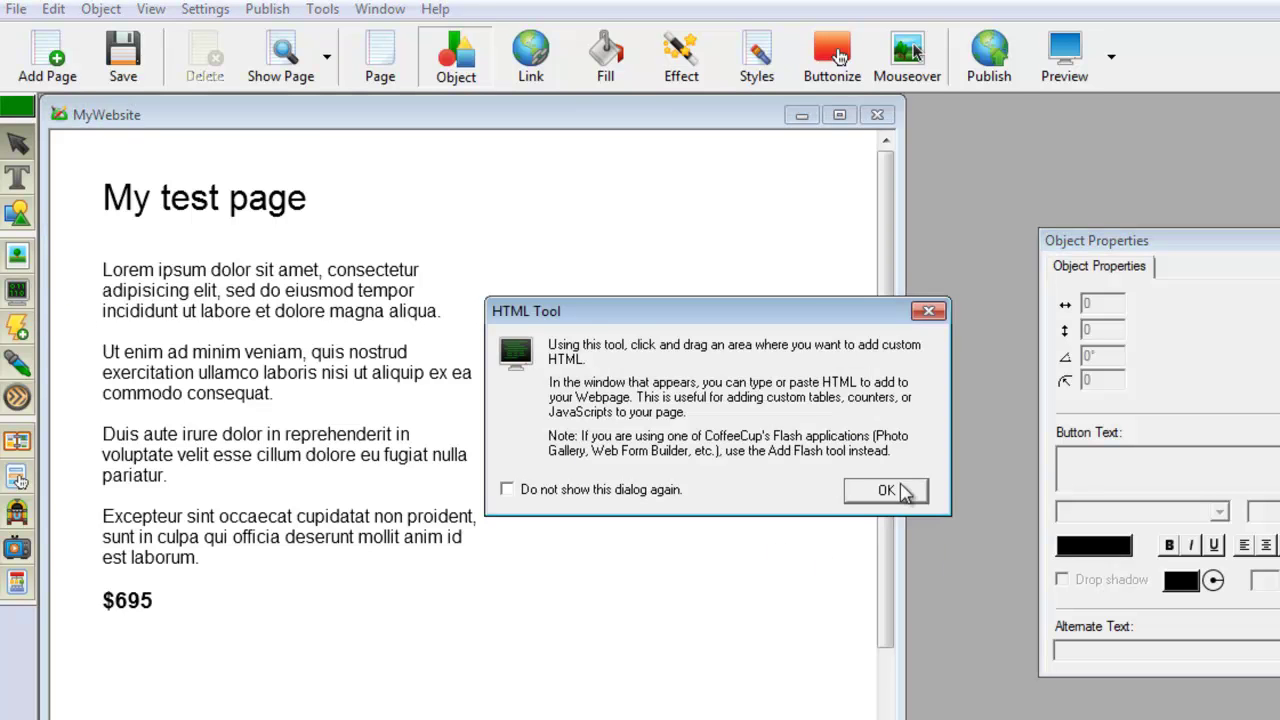
click(885, 491)
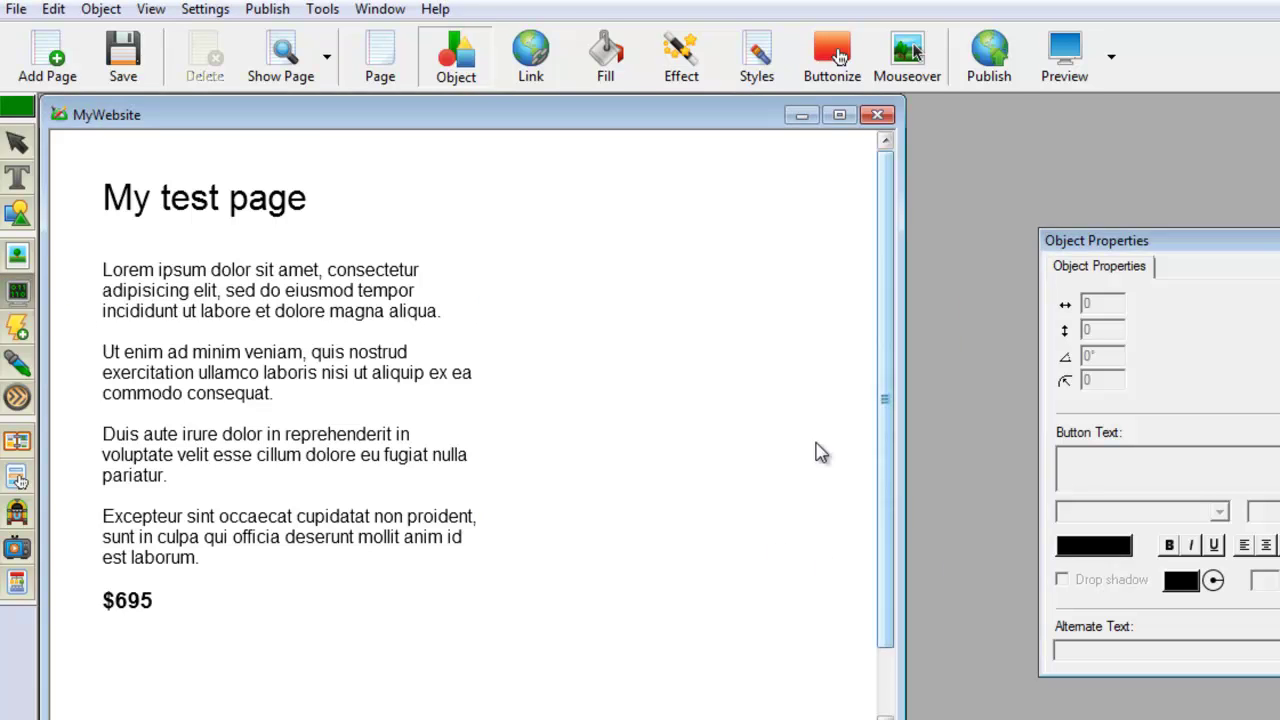
click(538, 275)
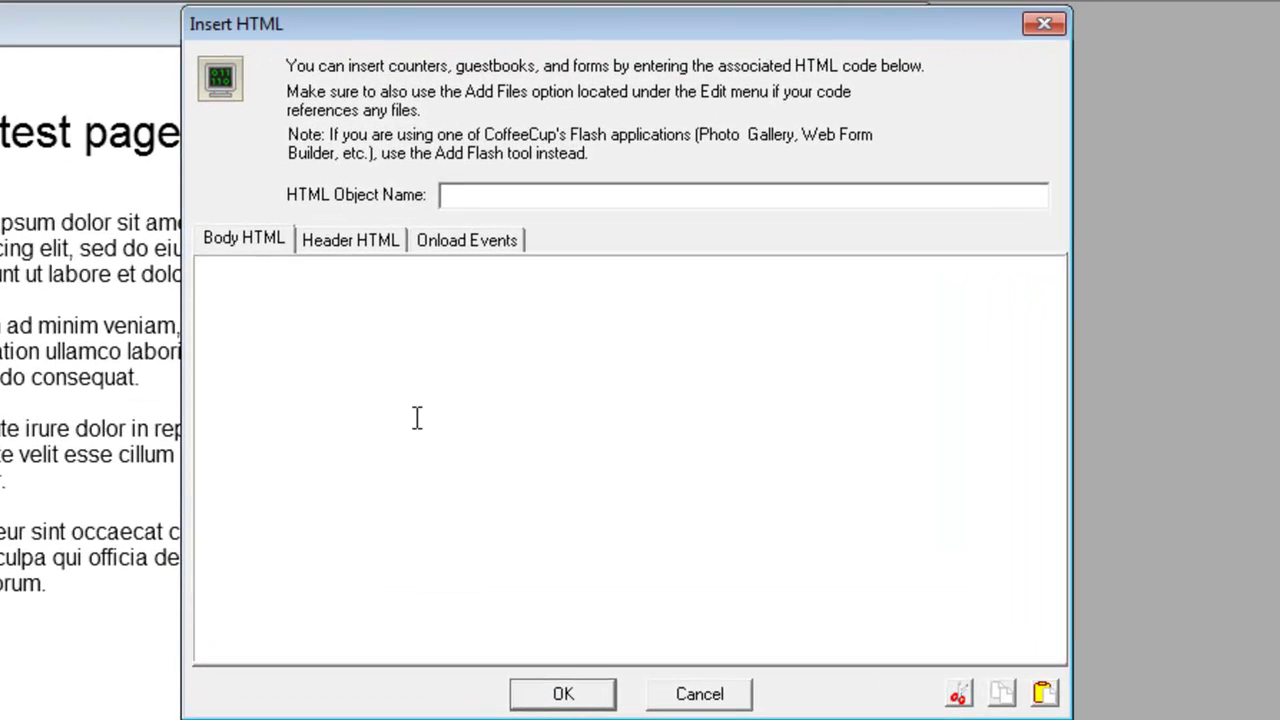
key(alt+Tab)
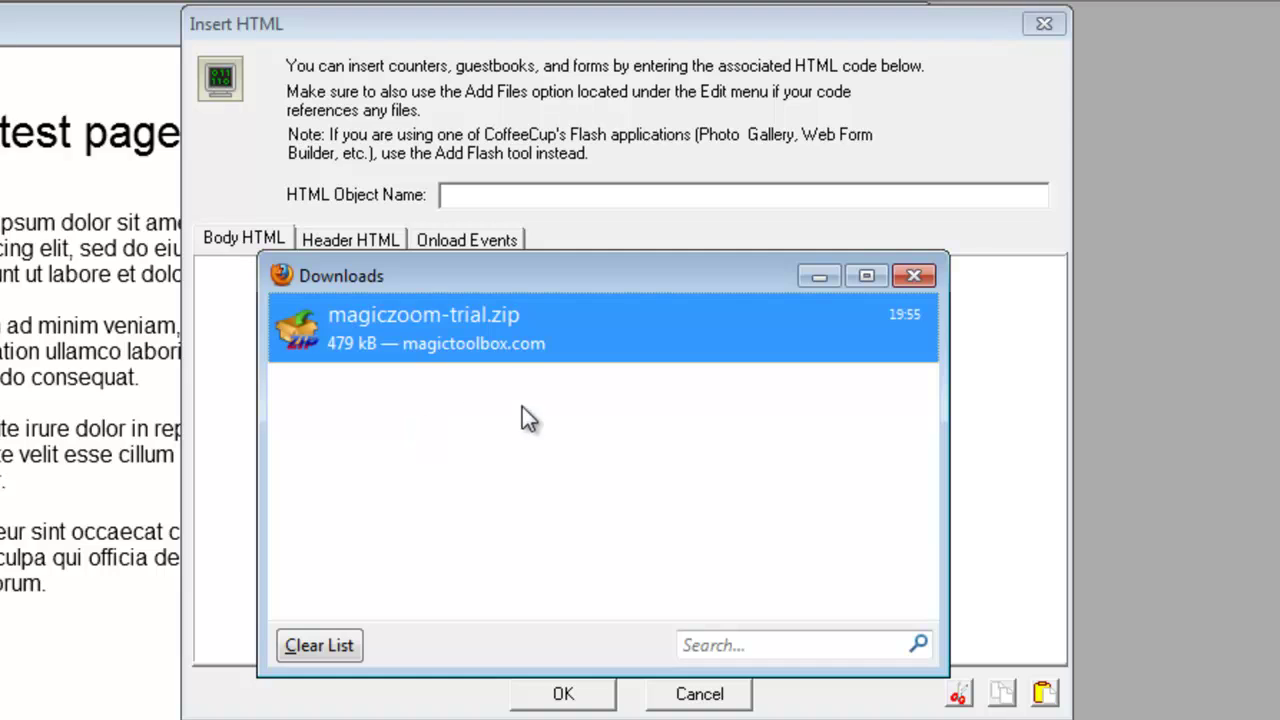
key(alt+Tab)
key(alt+Tab)
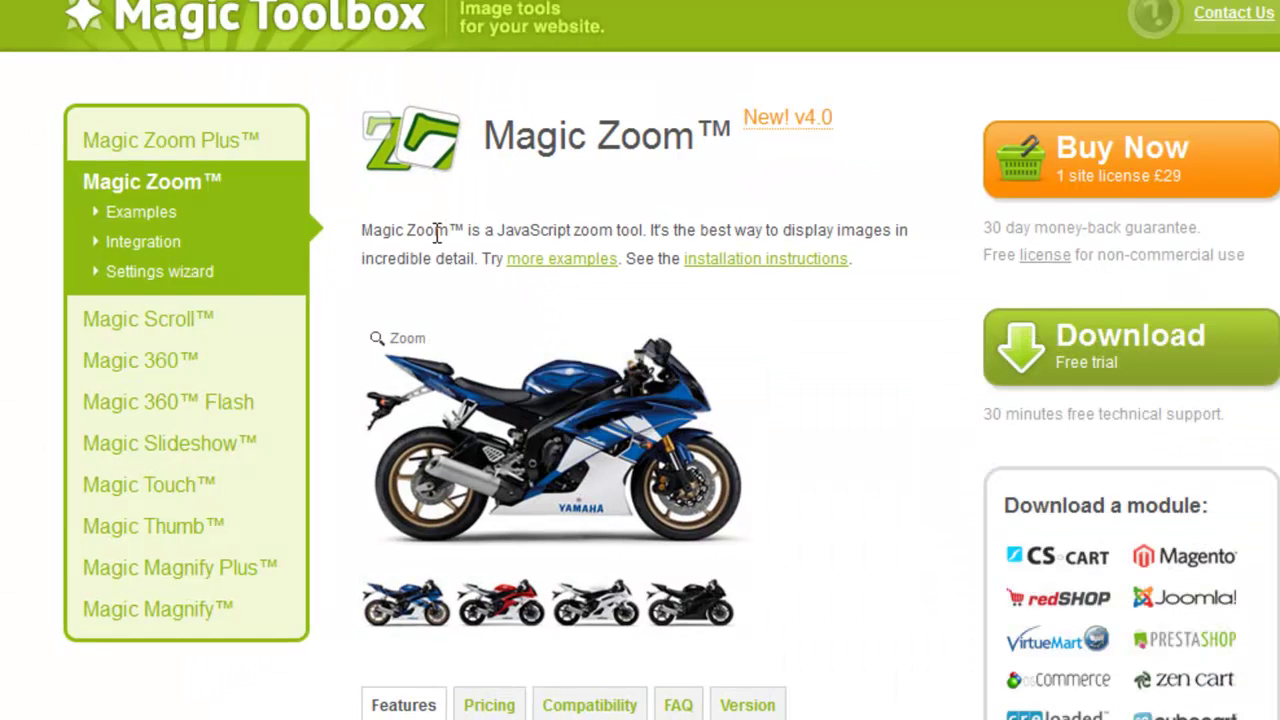
Step: Open Magic Zoom's Integration instructions and select the step 4 zoom link example code
click(163, 246)
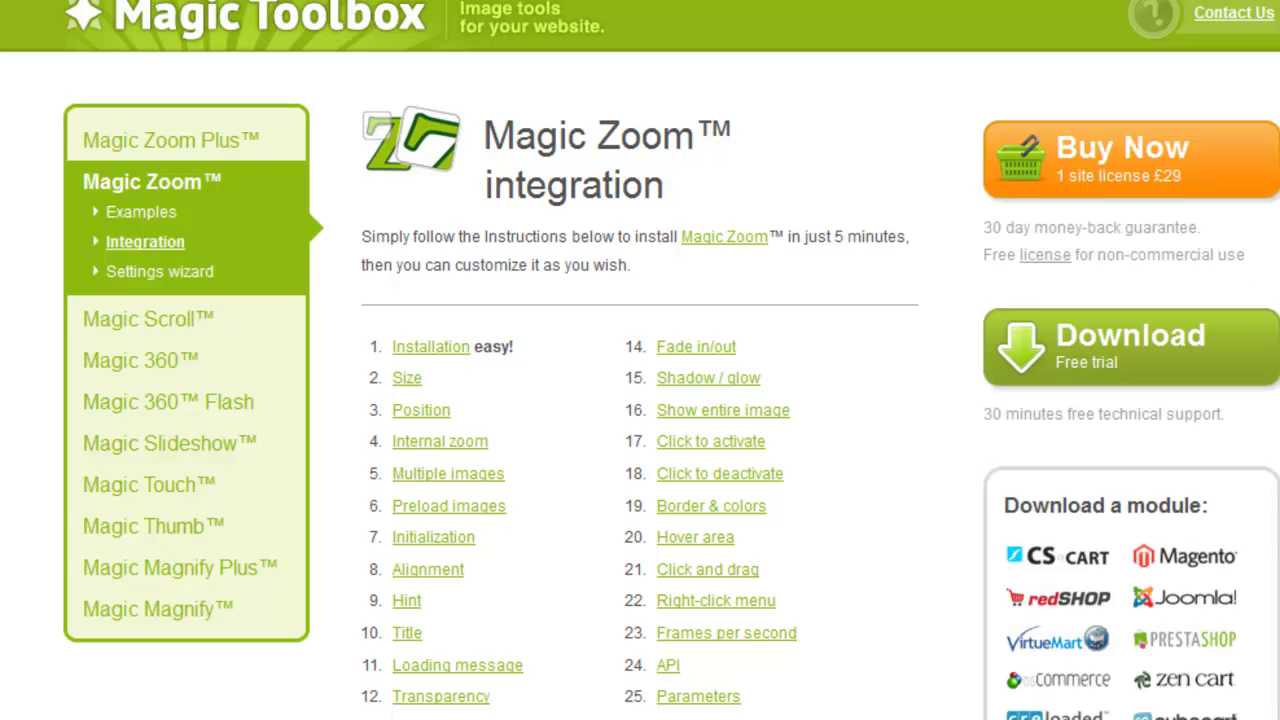
scroll(640, 360, down, 10)
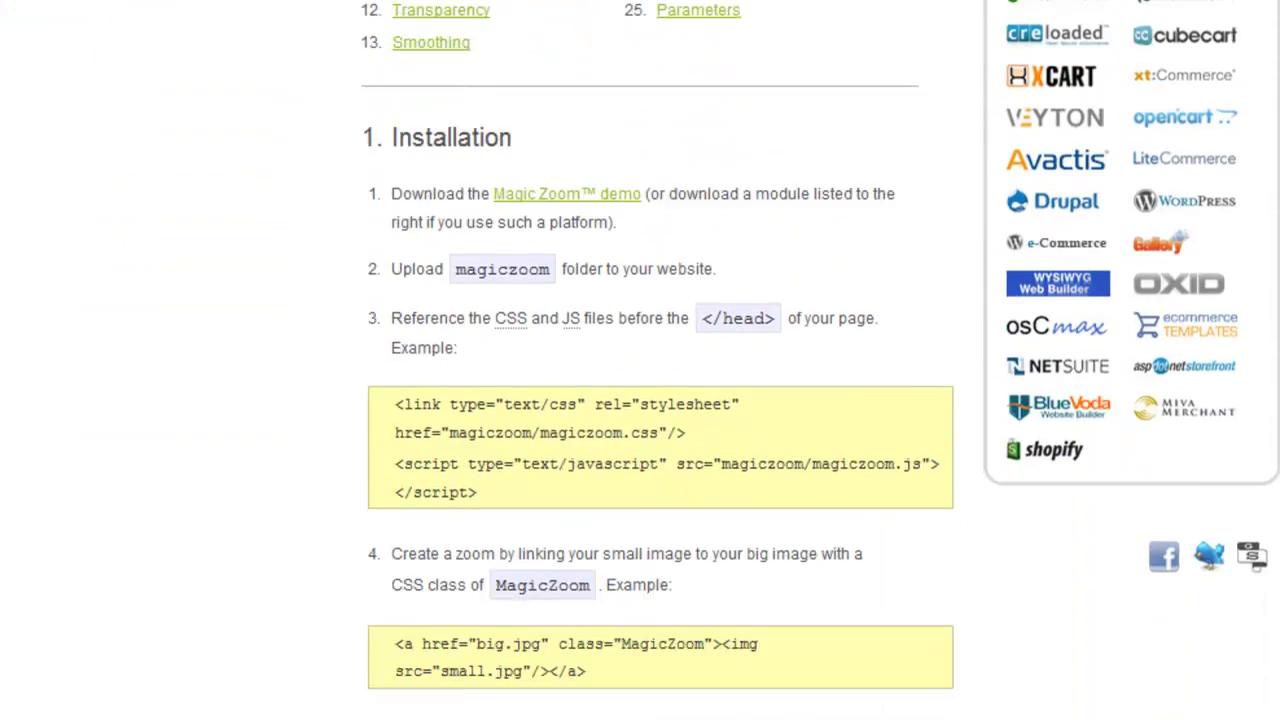
scroll(640, 360, up, 2)
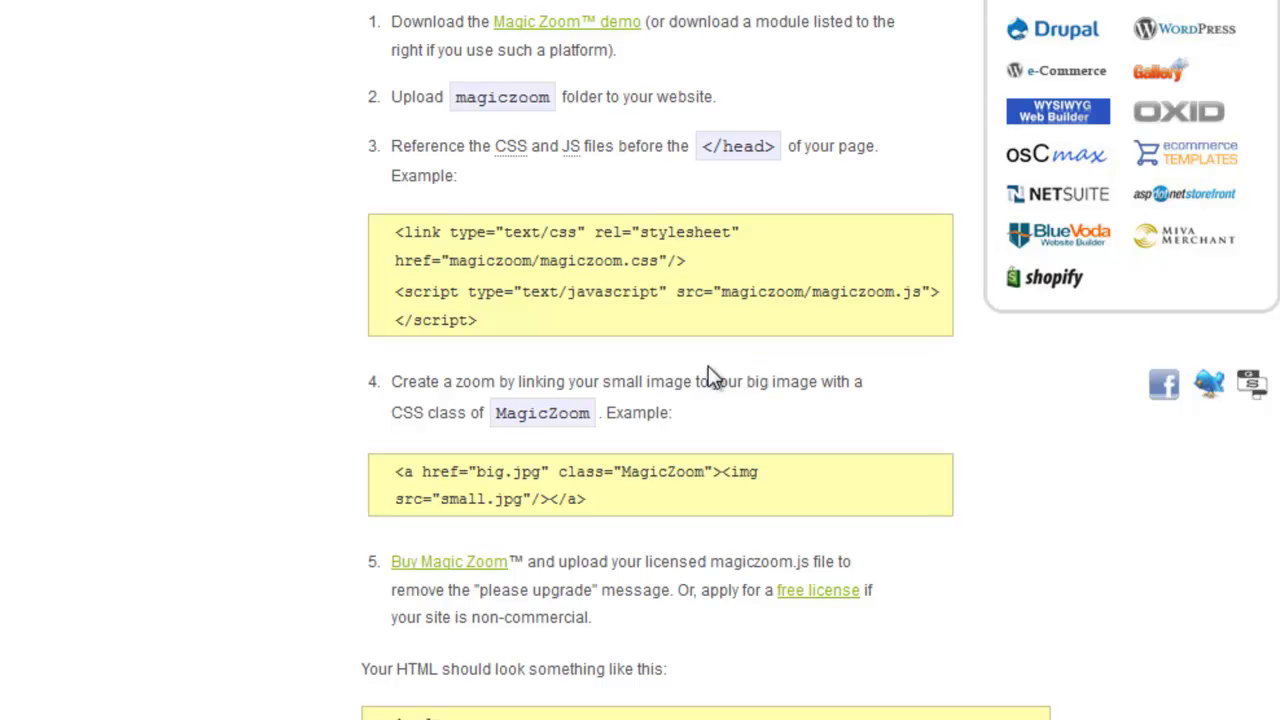
triple_click(541, 487)
key(ctrl+c)
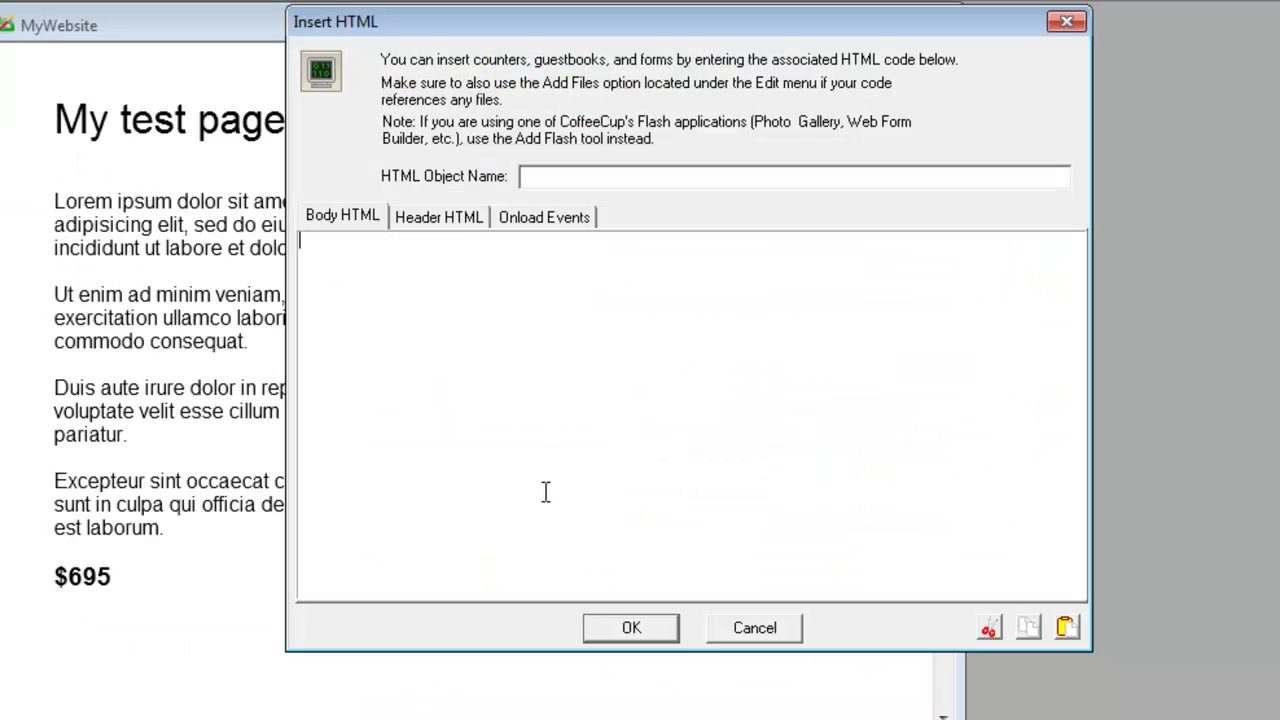
Step: Paste the Magic Zoom link code into Body HTML, renaming its images to chair-small.jpg and chair-big.jpg
click(585, 480)
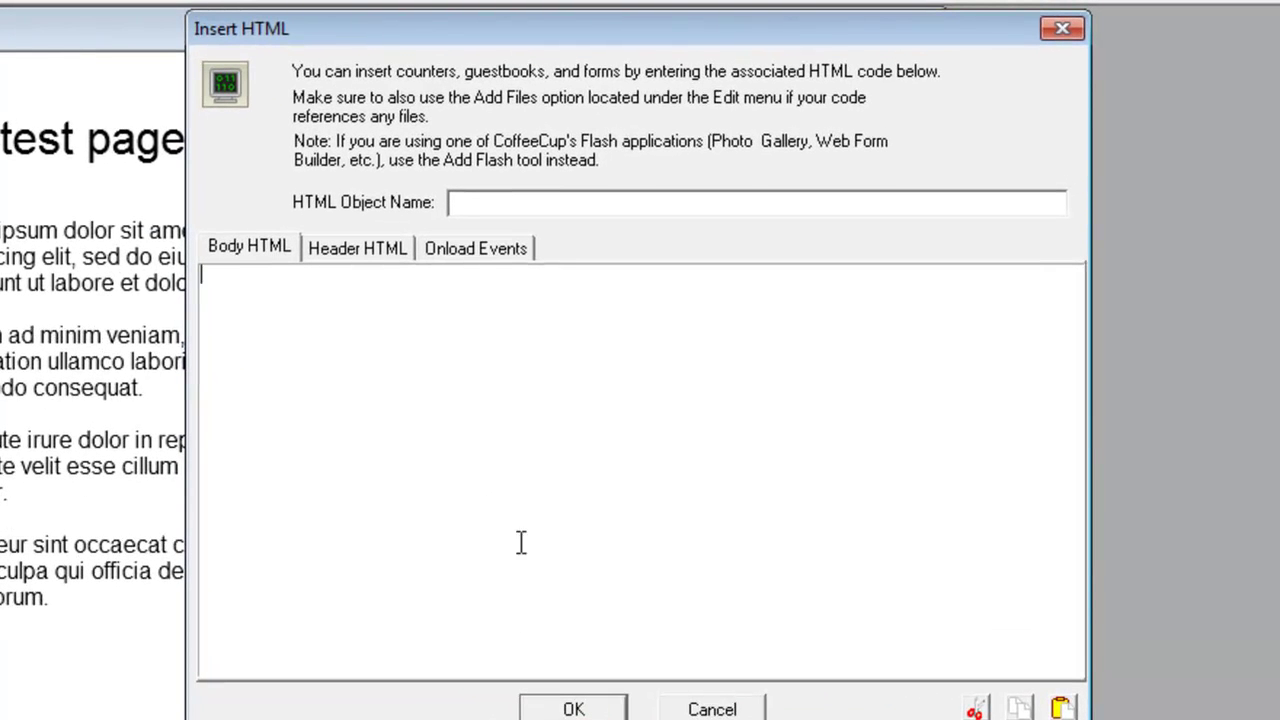
key(ctrl+v)
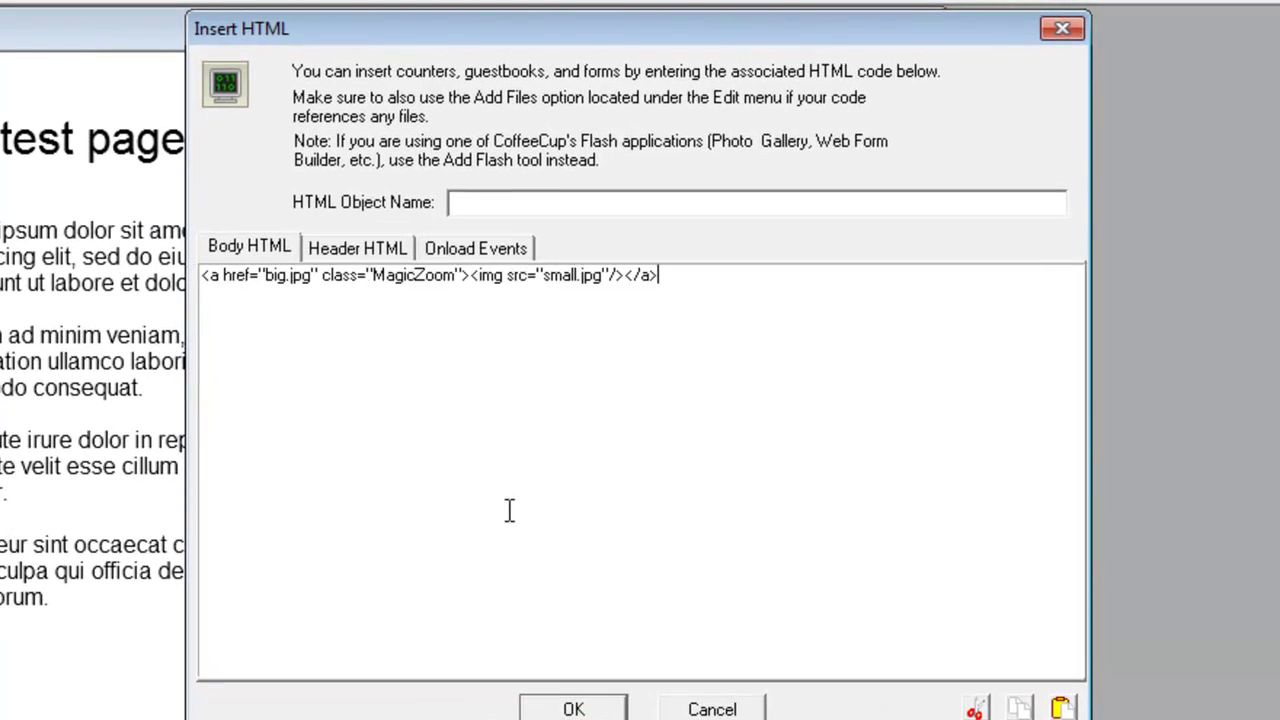
key(Left)
key(Left)
key(Left)
key(Left)
key(Left)
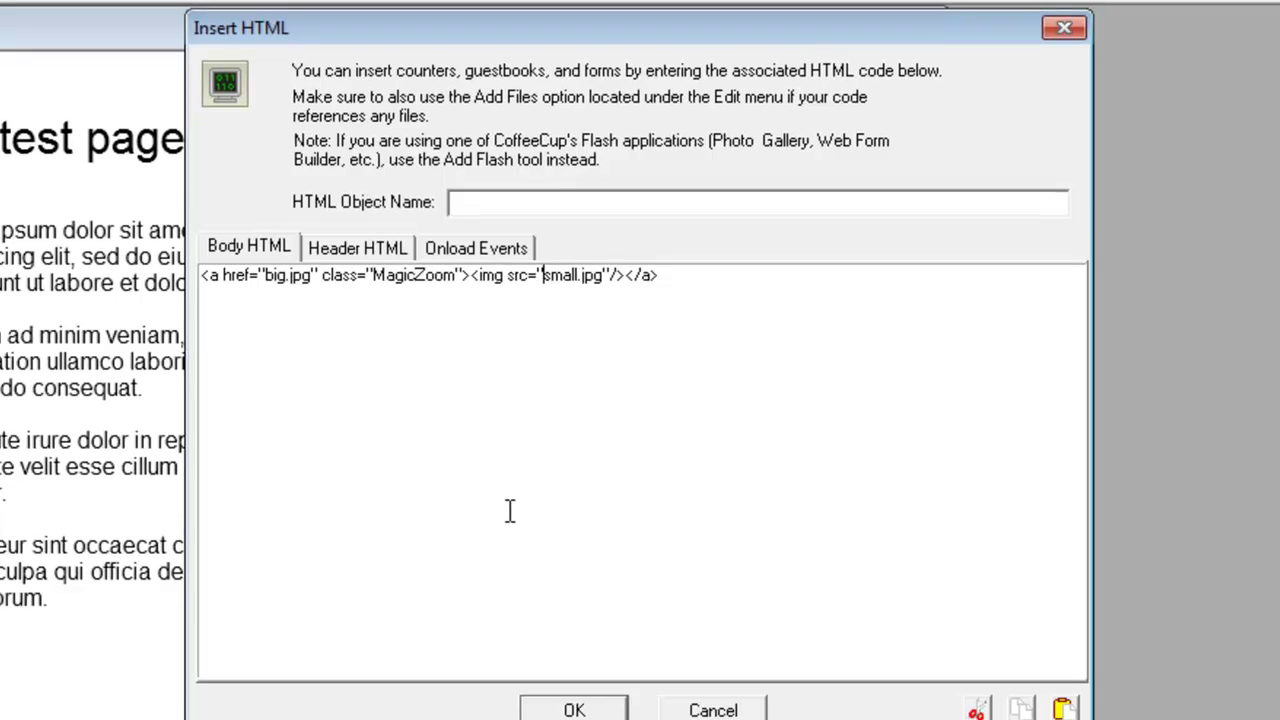
text(c)
text(j)
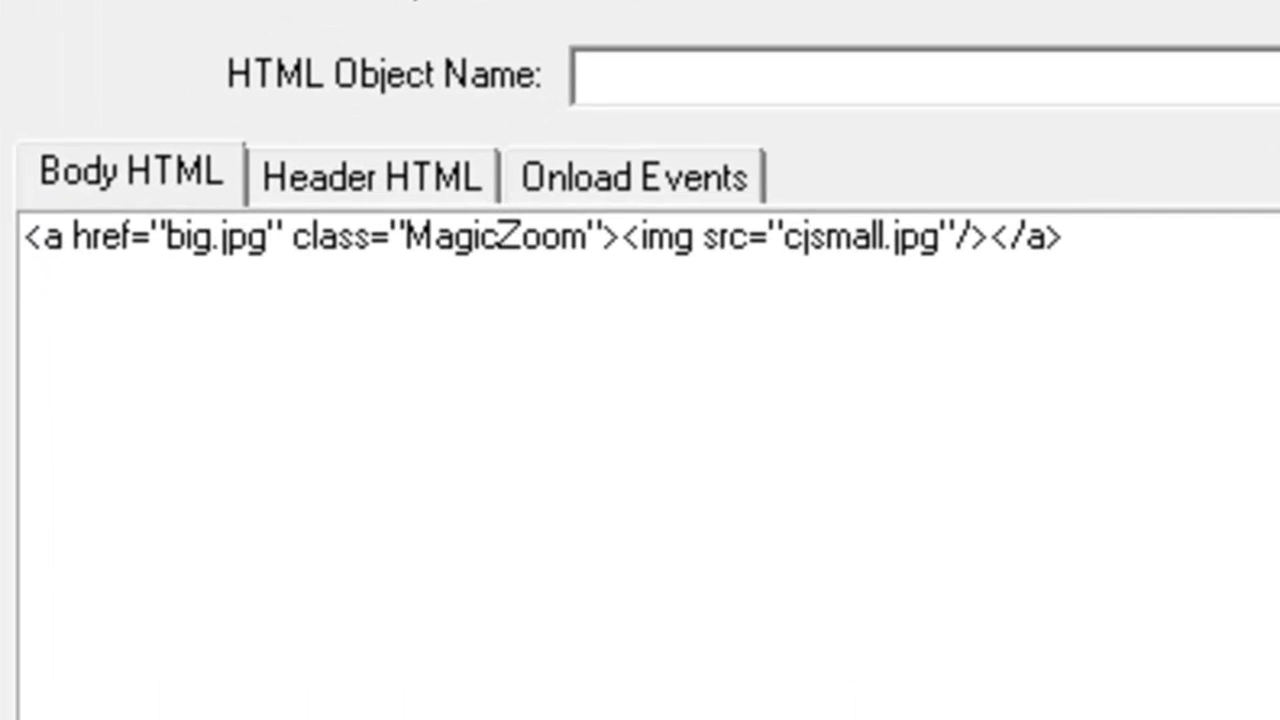
key(BackSpace)
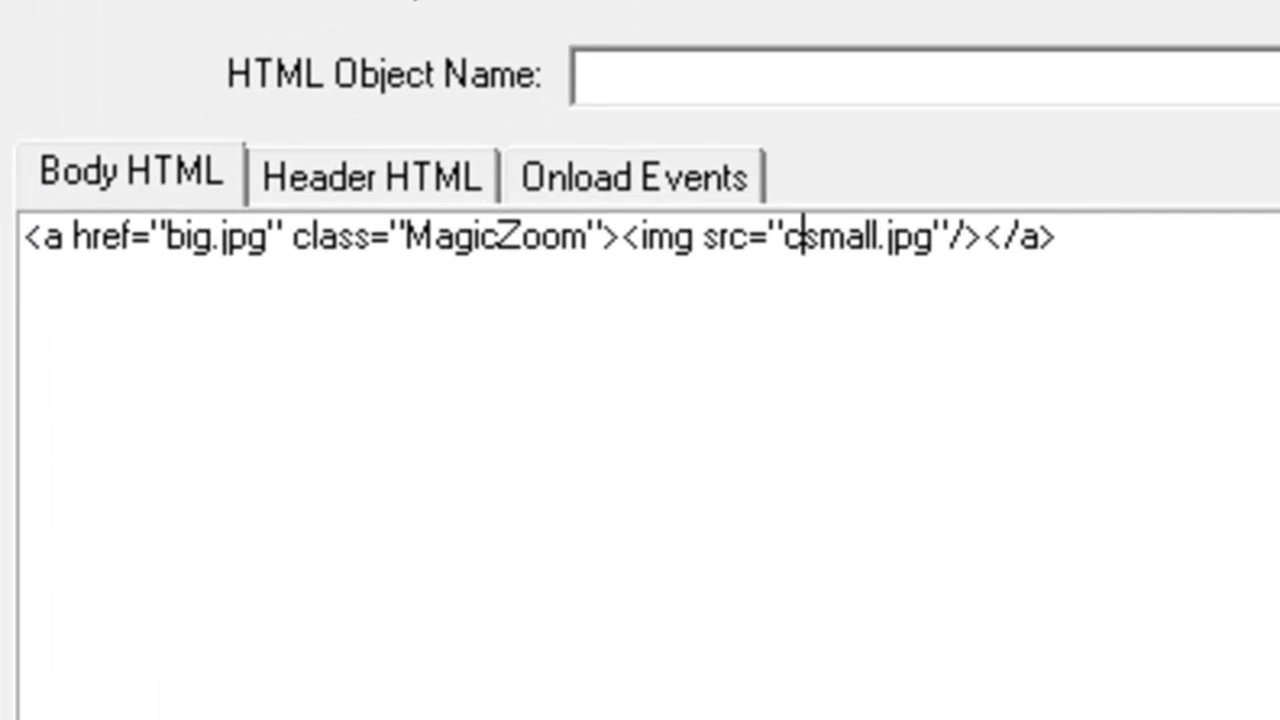
text(hair)
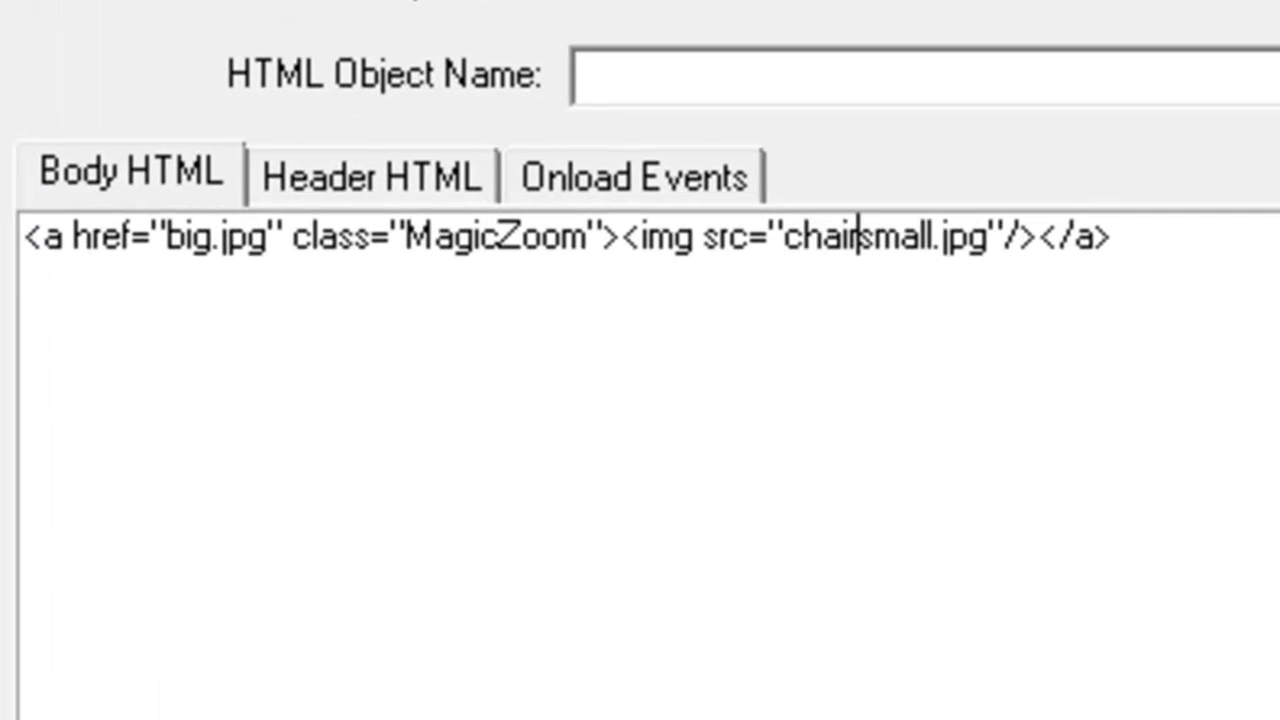
text(-)
key(Left)
key(Left)
key(Left)
key(Left)
key(Left)
key(Left)
key(Left)
key(Left)
key(Left)
key(Left)
key(Left)
key(Left)
key(Left)
key(Left)
key(Left)
key(Left)
key(Left)
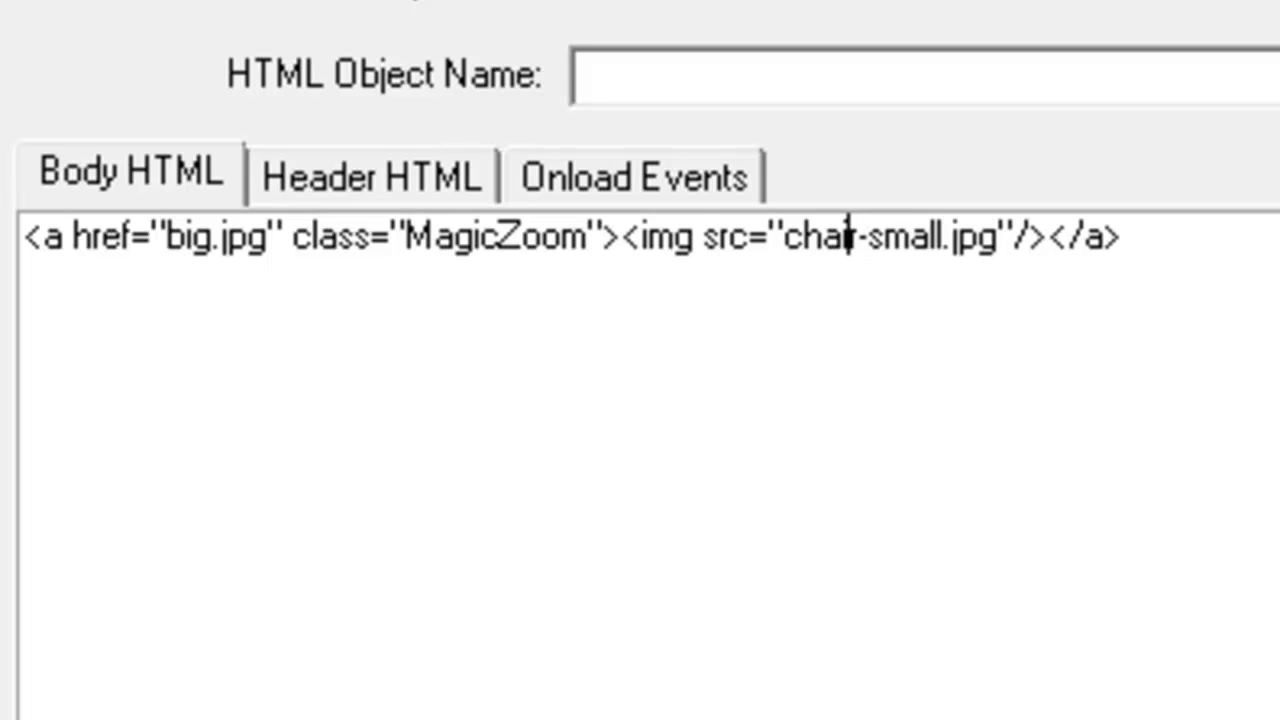
key(Left)
key(Left)
key(Left)
key(Left)
key(Left)
key(Left)
key(Left)
key(Left)
text(chair-)
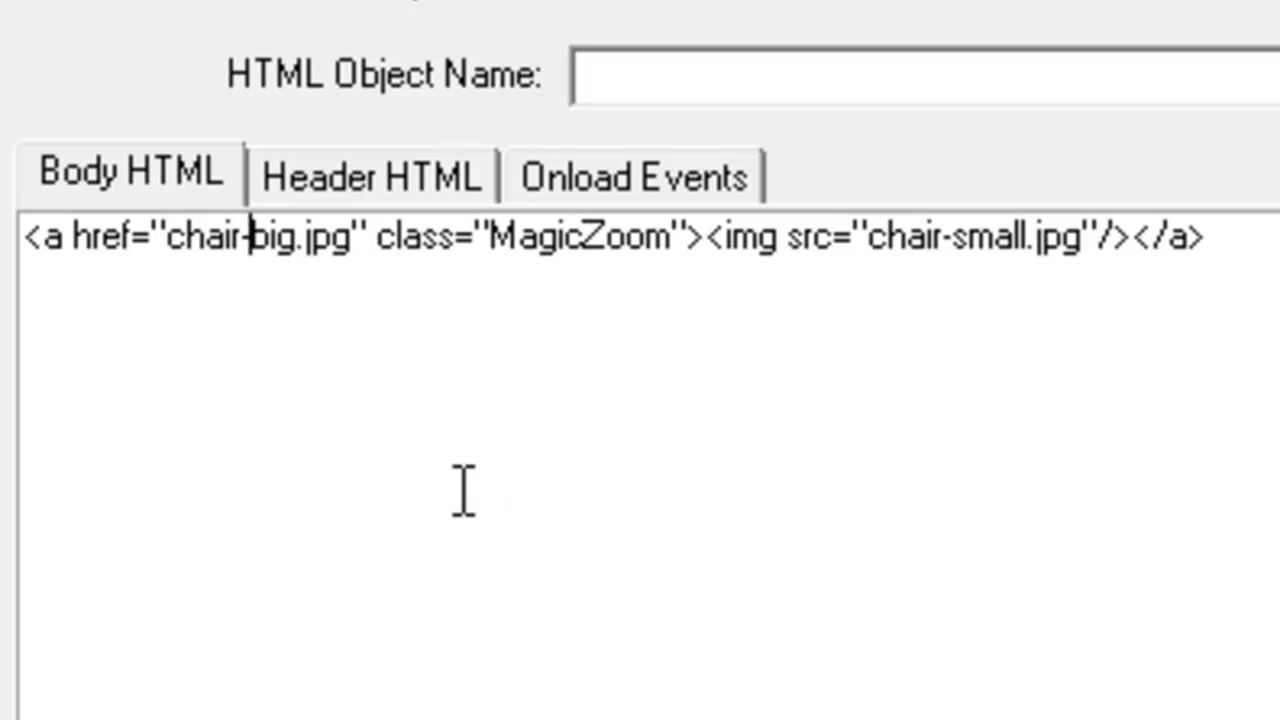
Step: Paste the step 3 magiczoom.css and magiczoom.js include lines into Header HTML, removing the blank line
click(380, 198)
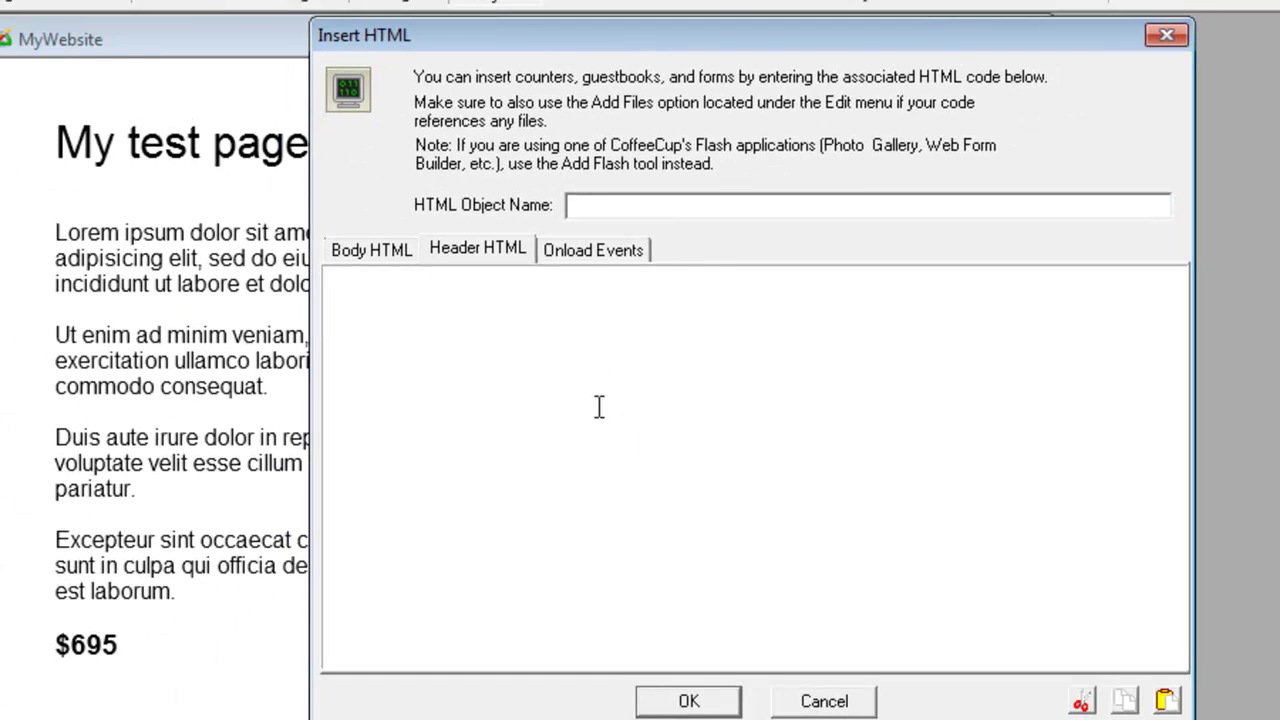
key(alt+Tab)
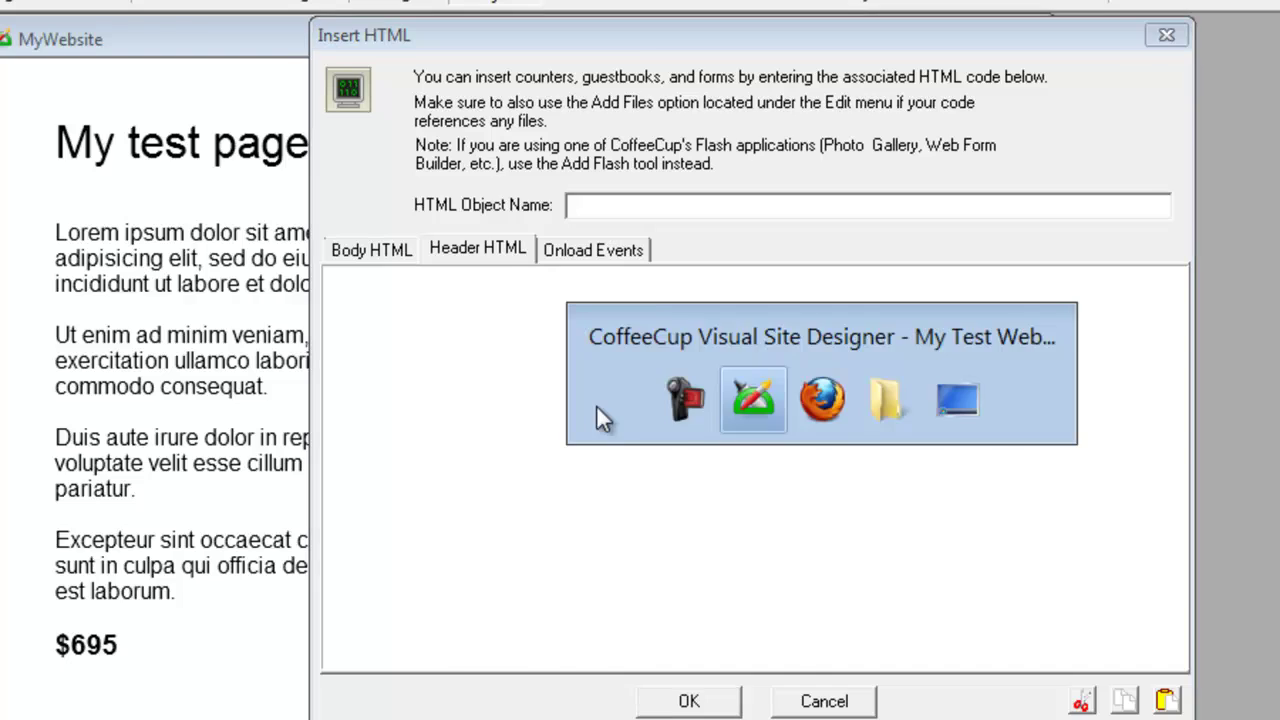
drag(614, 368, 429, 272)
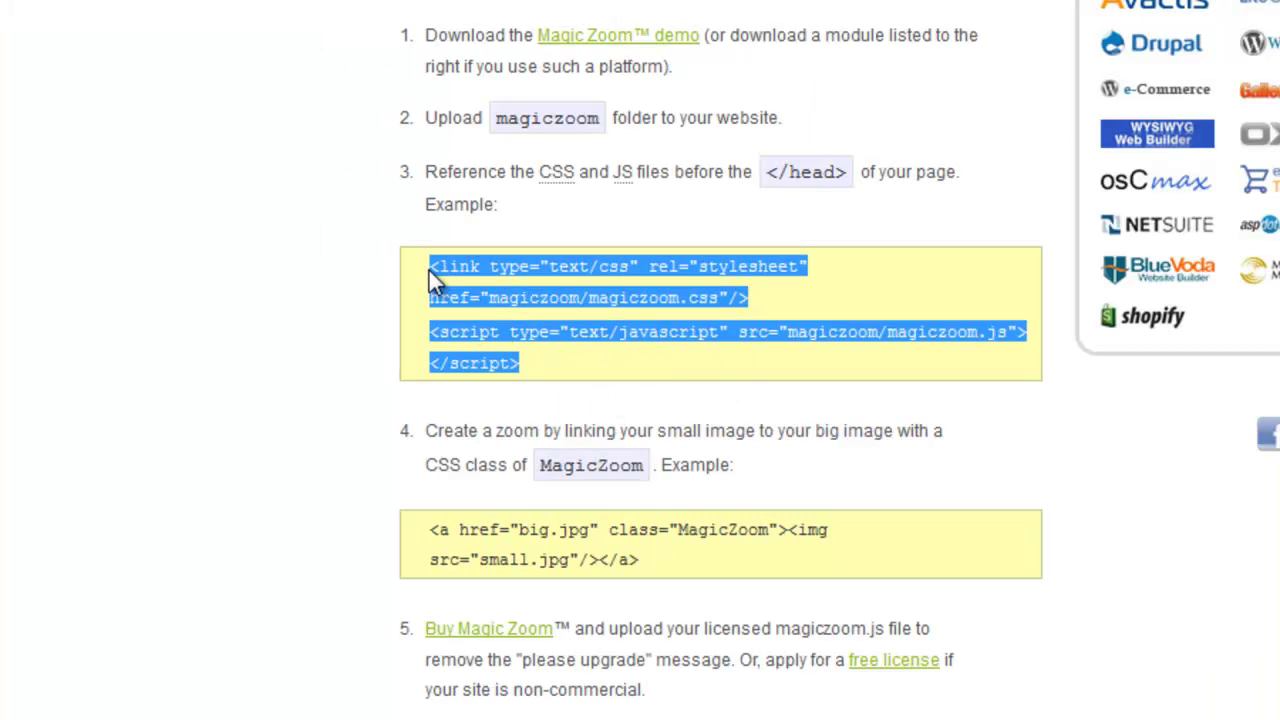
key(alt+Tab)
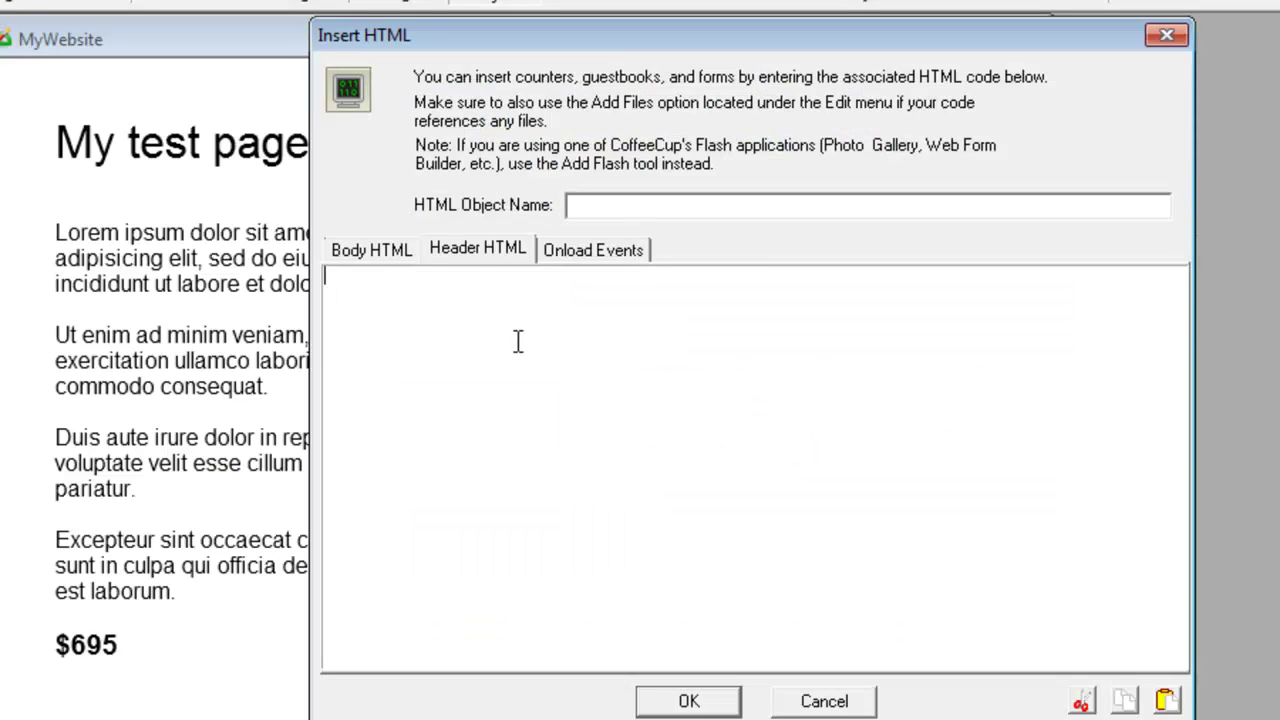
text(<link type="text/css" rel="stylesheet" href="magiczoom/magiczoom.css"/>  <script type="text/javascript" src="magiczoom/magiczoom.js"></script>)
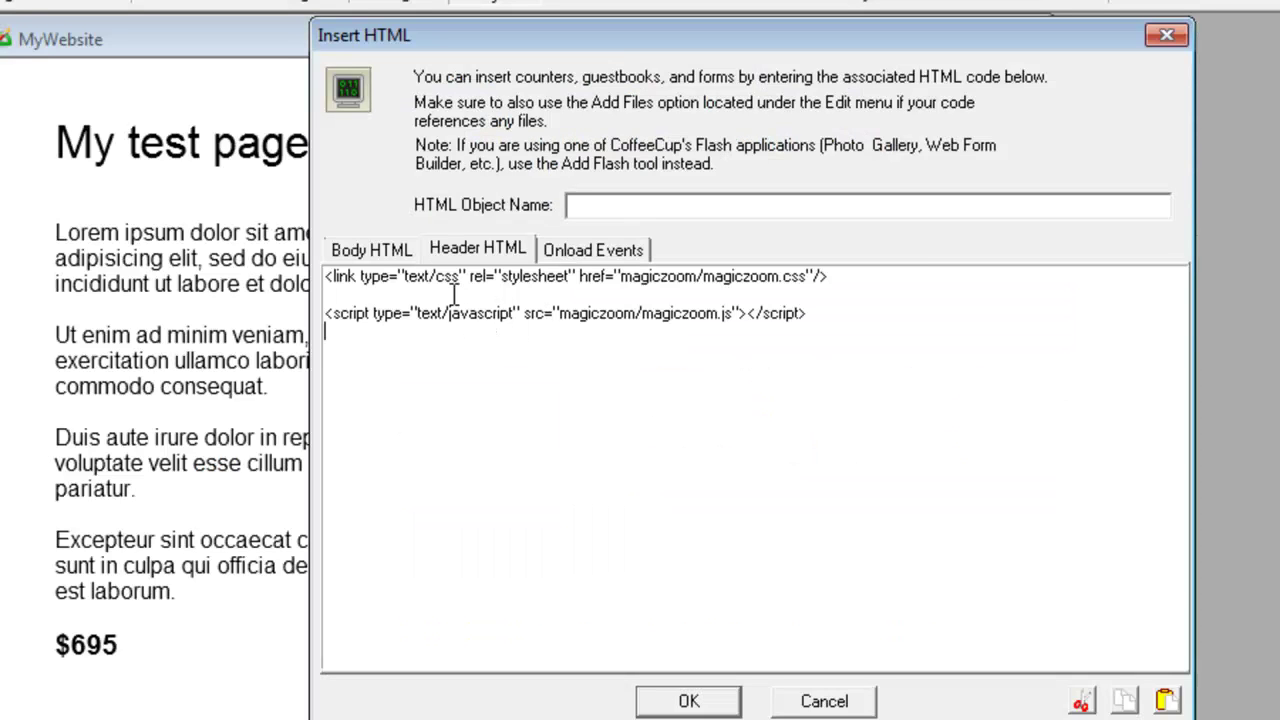
key(BackSpace)
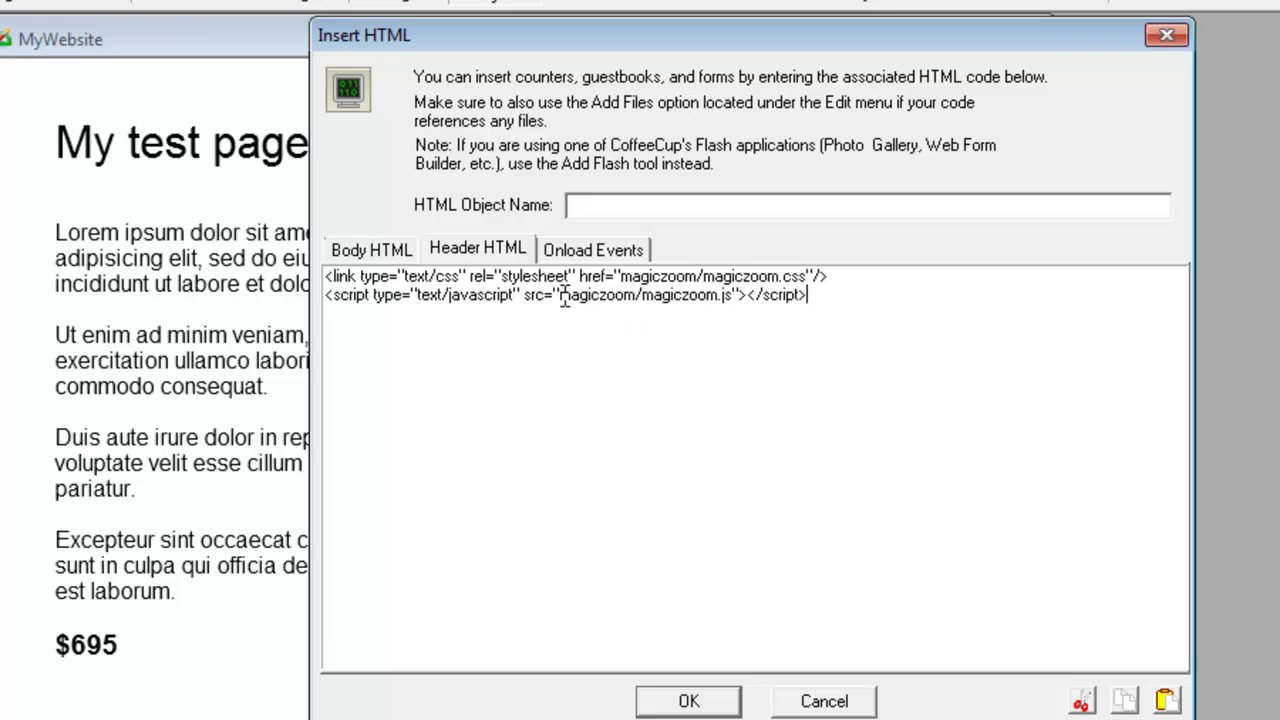
drag(559, 296, 636, 300)
click(870, 342)
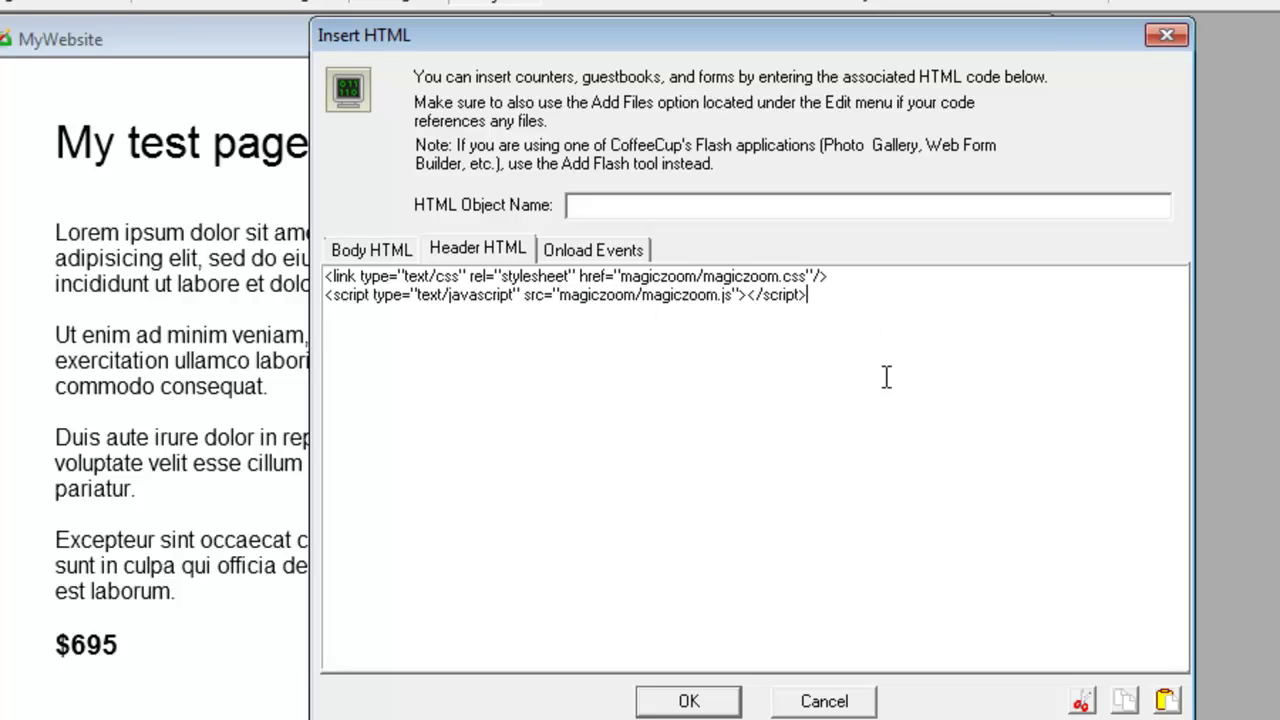
Step: Place the HTML object, then add chair-big.jpg and chair-small.jpg from the images folder via Edit > Add Files
click(689, 702)
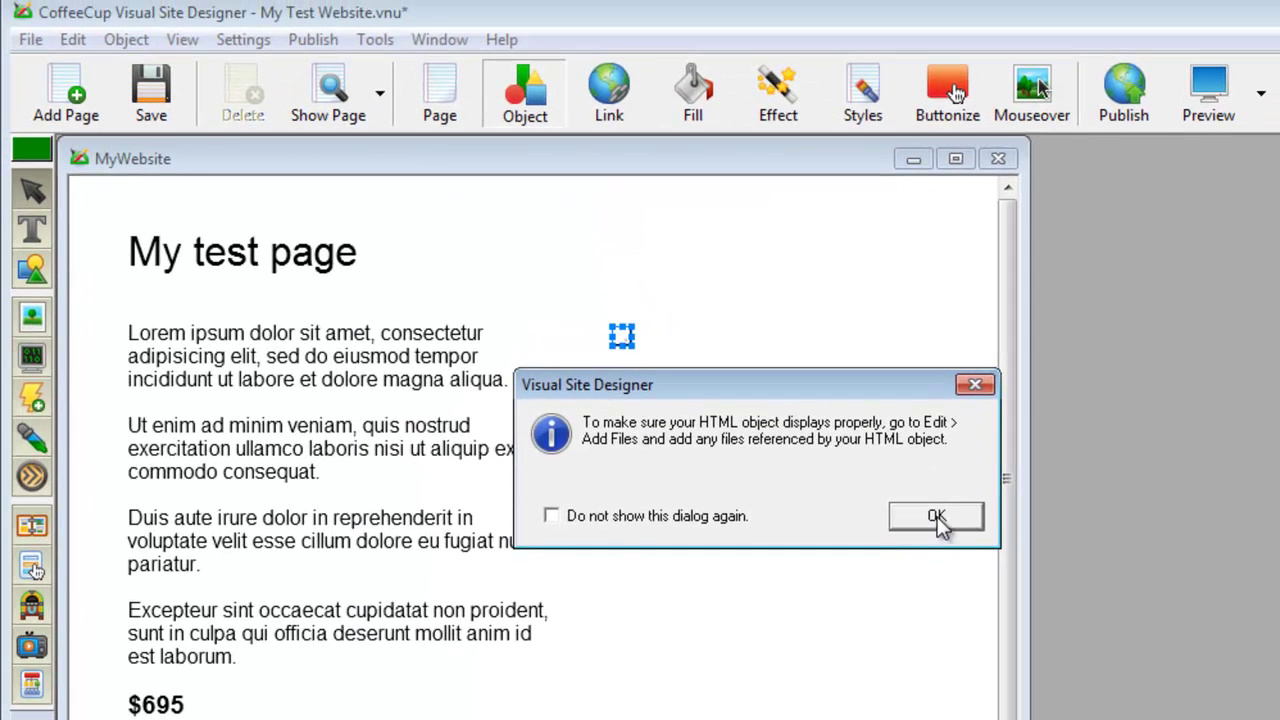
click(945, 437)
click(68, 40)
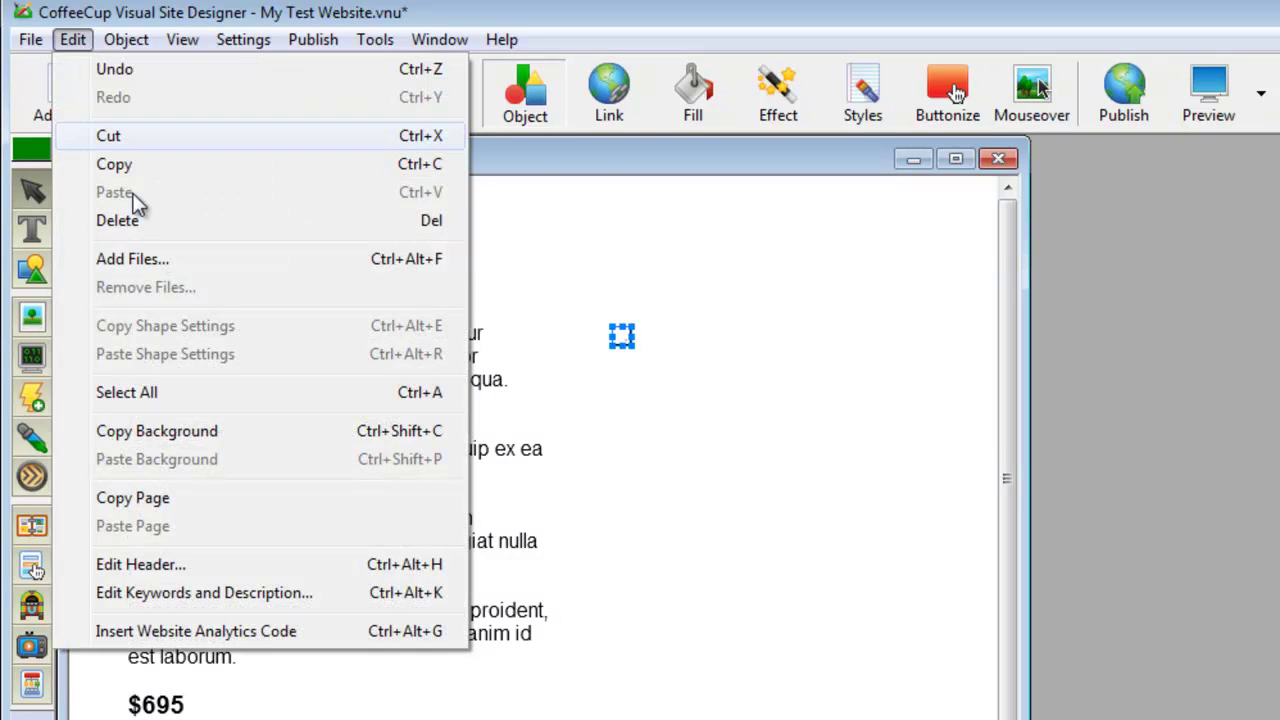
click(130, 259)
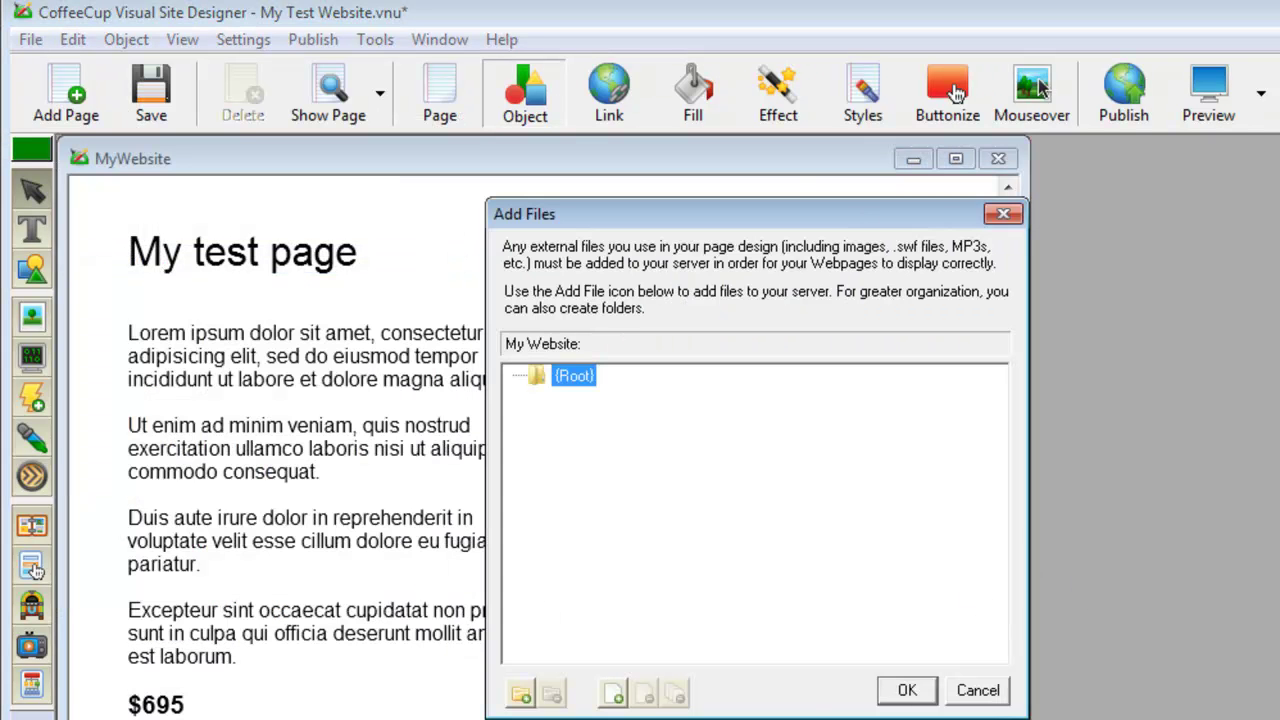
click(614, 695)
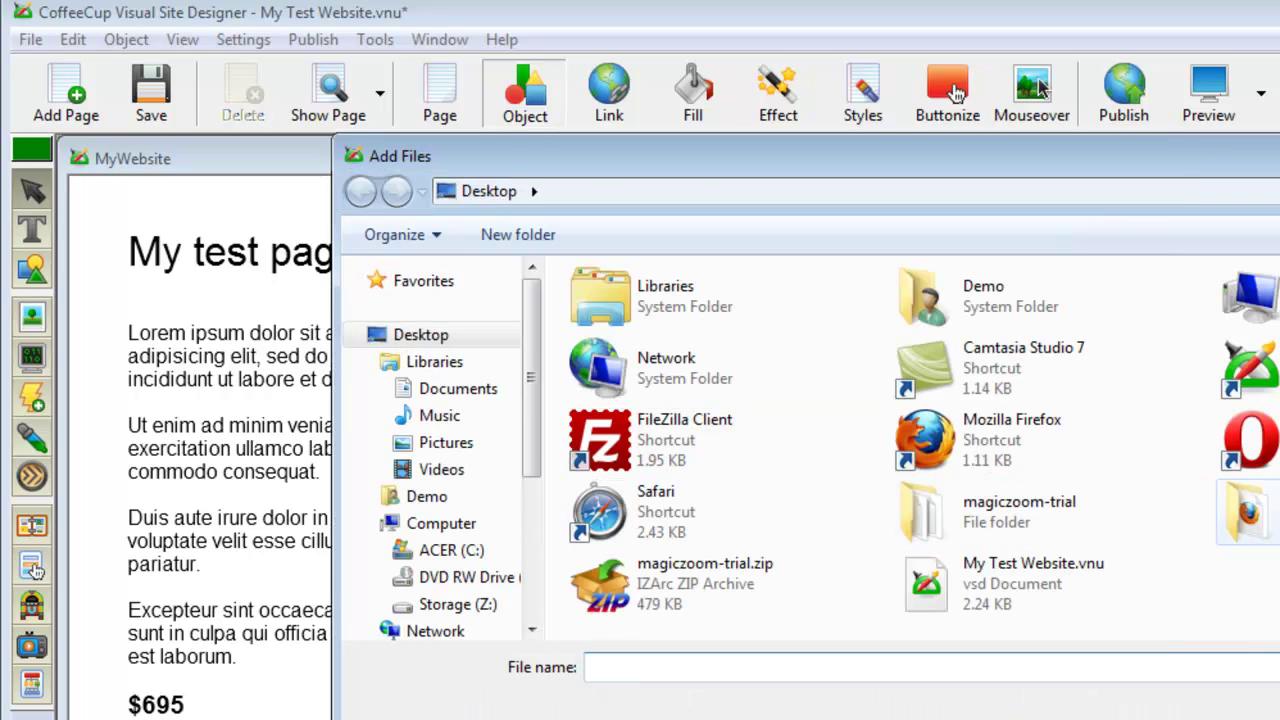
double_click(1248, 512)
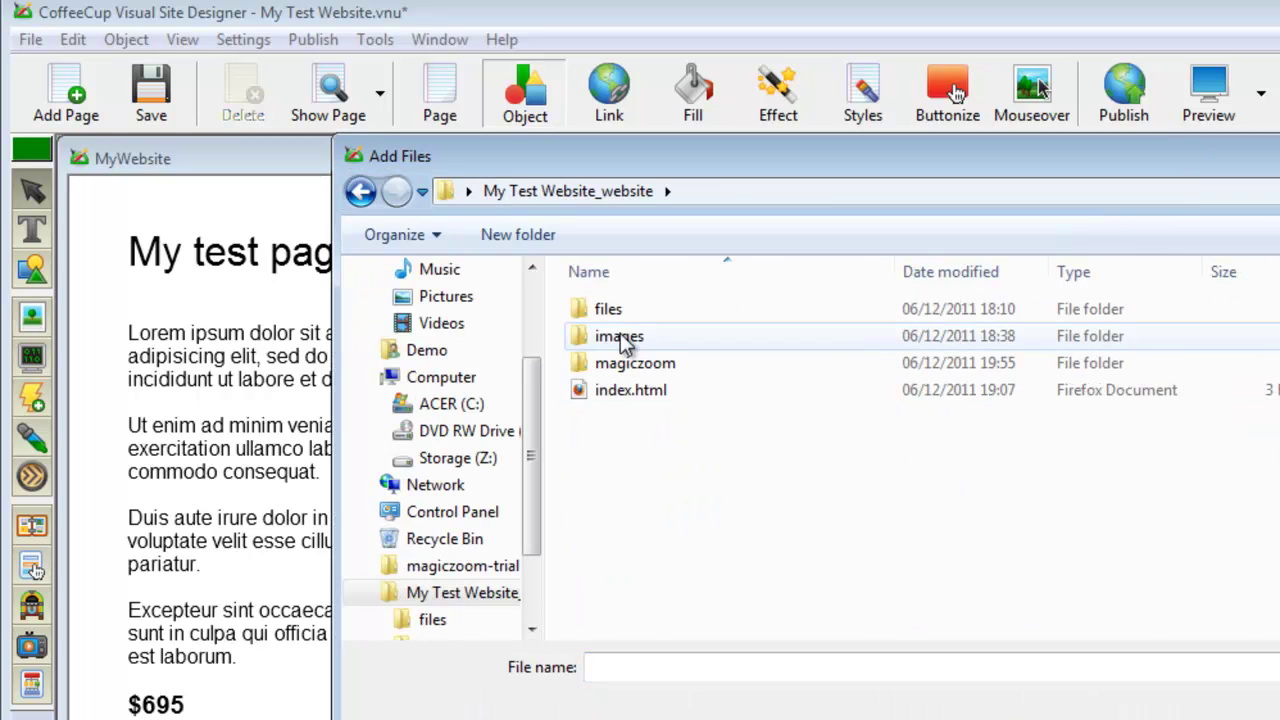
double_click(622, 334)
drag(1050, 536, 563, 272)
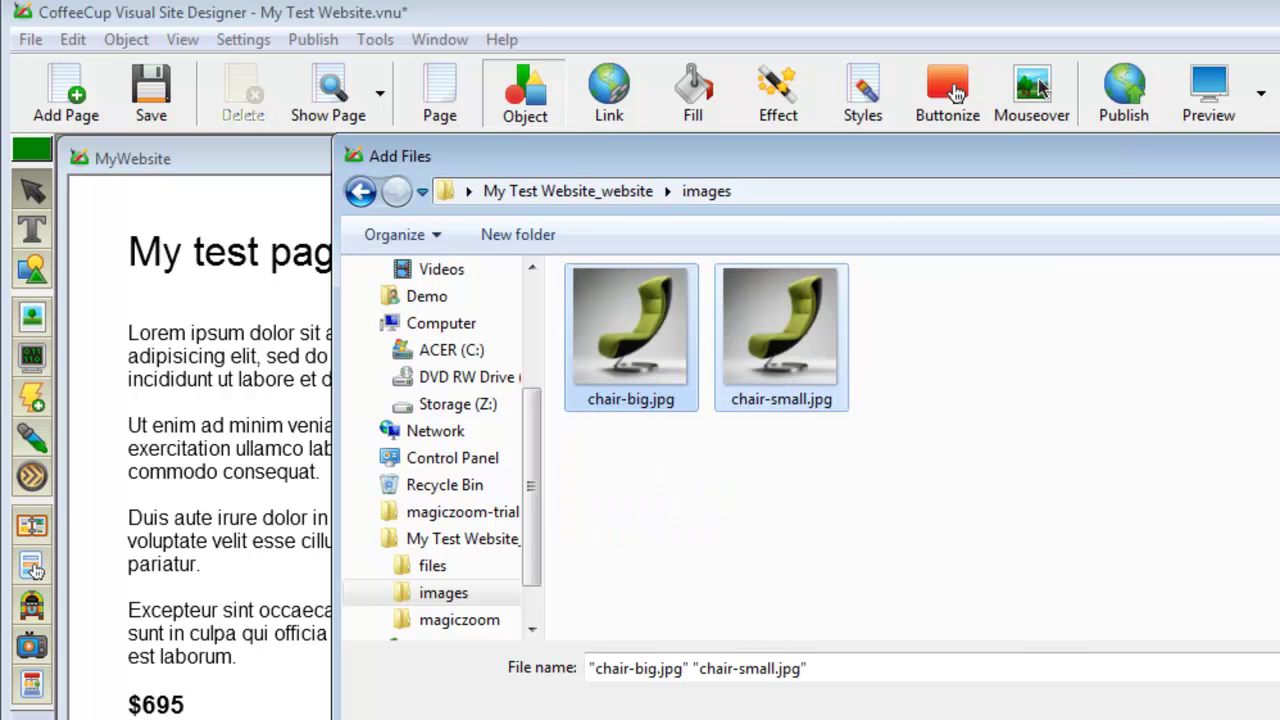
key(Return)
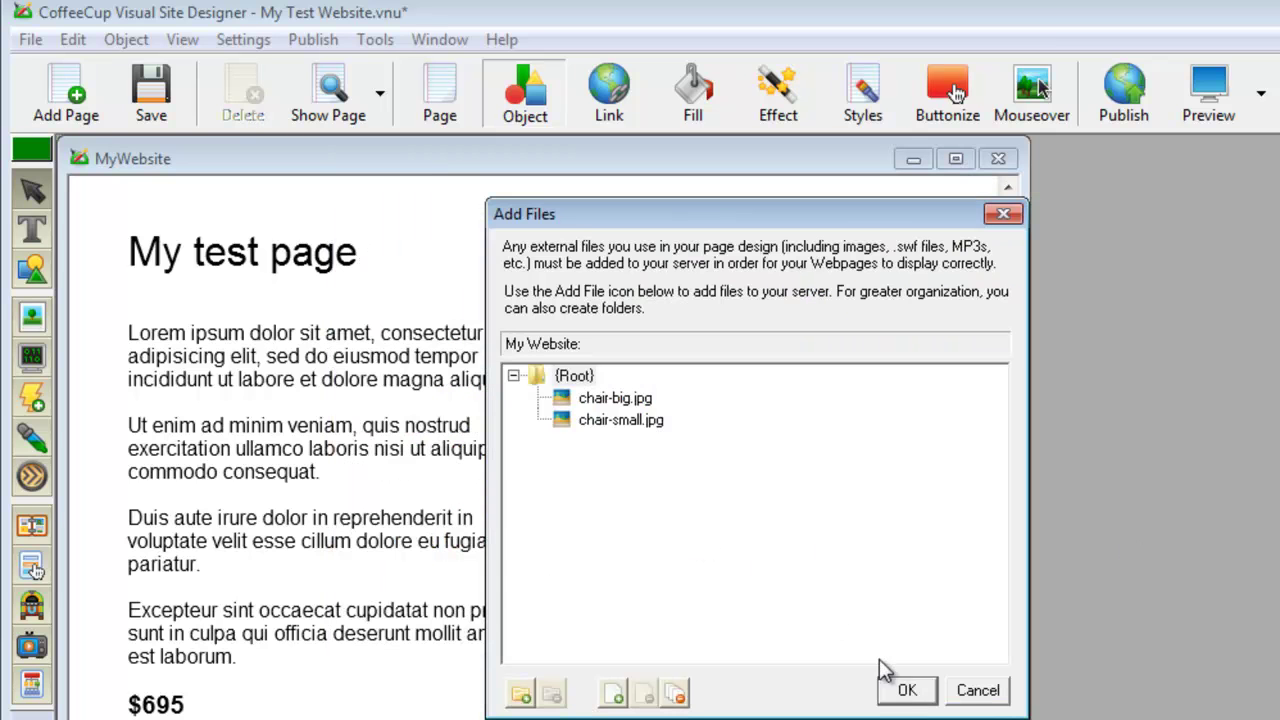
click(907, 691)
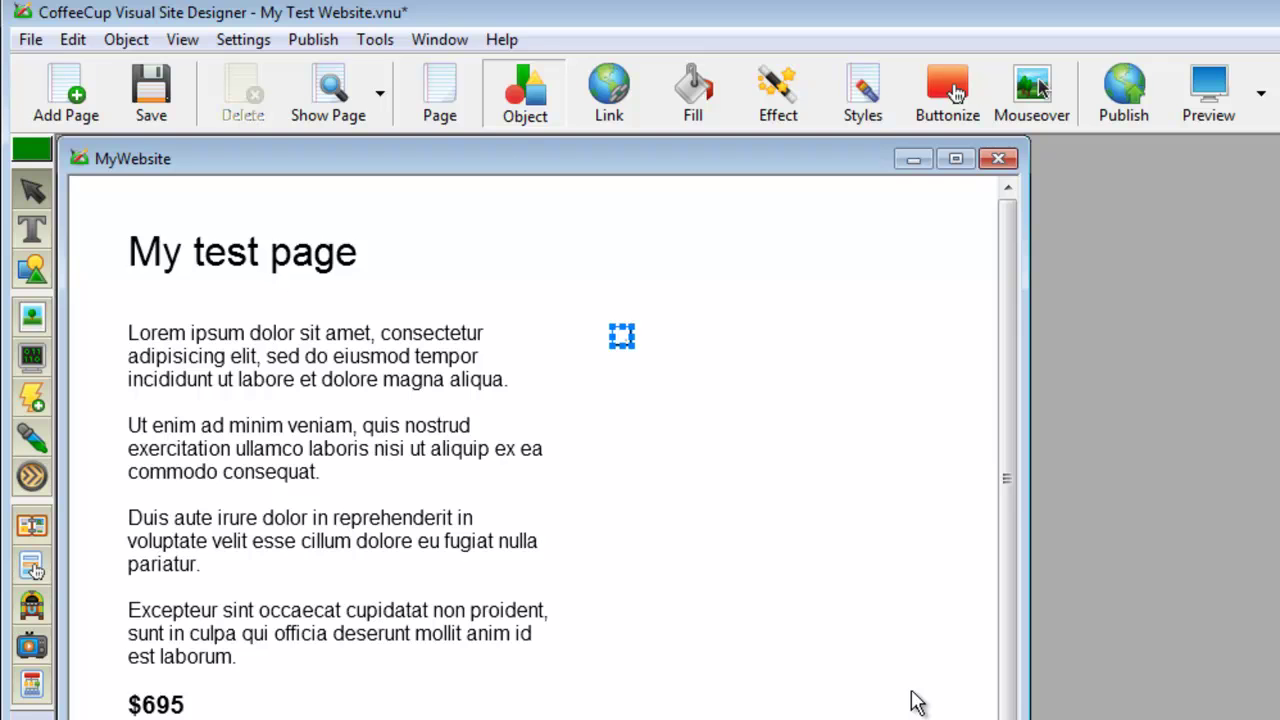
Step: Deselect the HTML object, publish the site, and view the published website
click(843, 558)
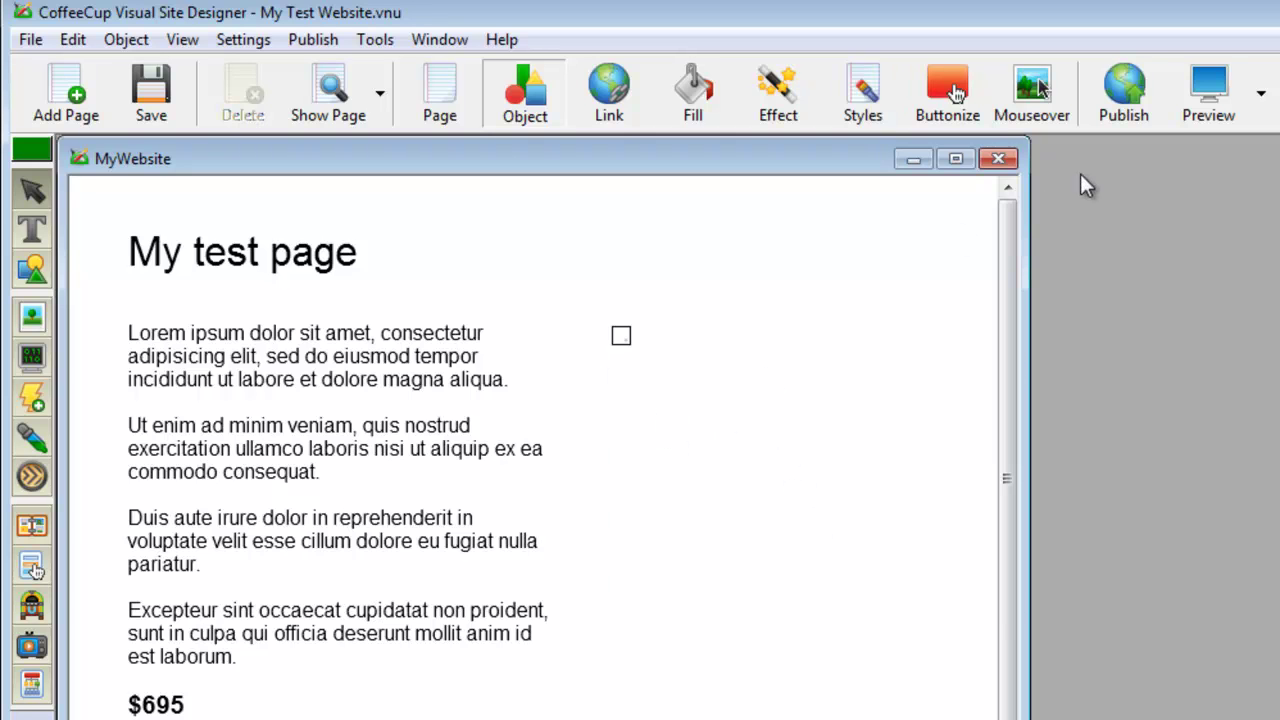
click(1132, 100)
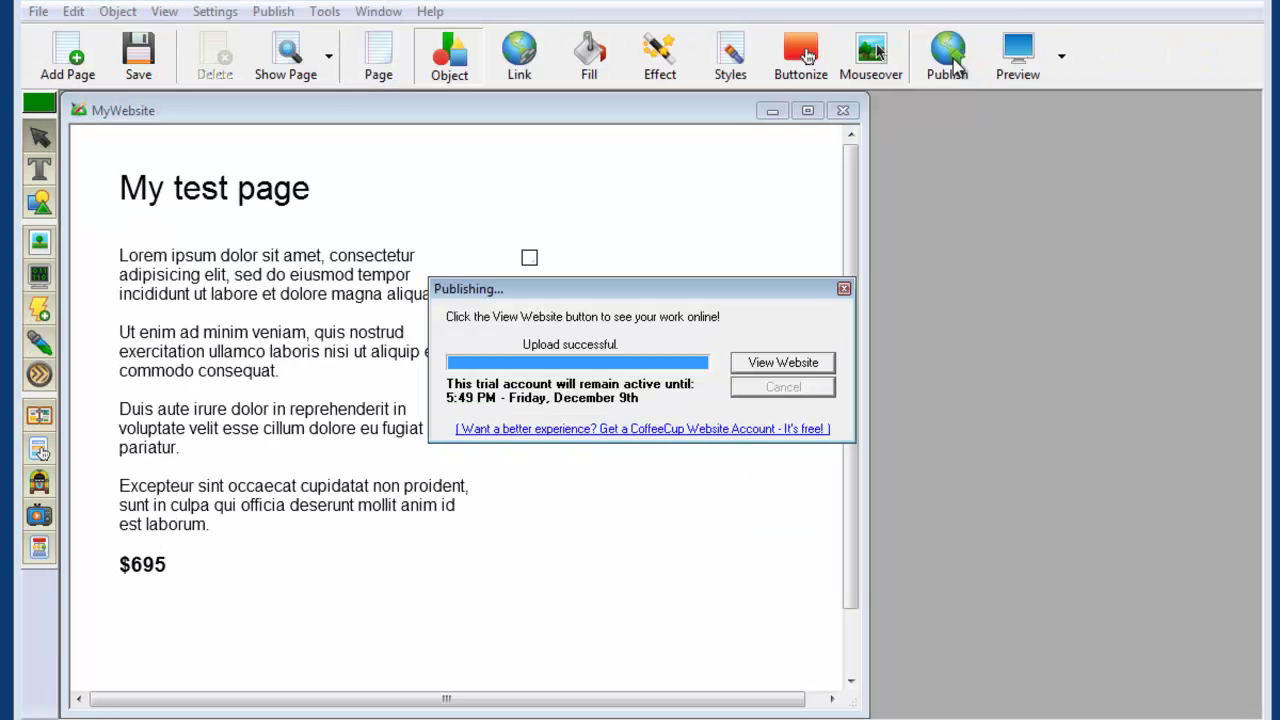
click(781, 364)
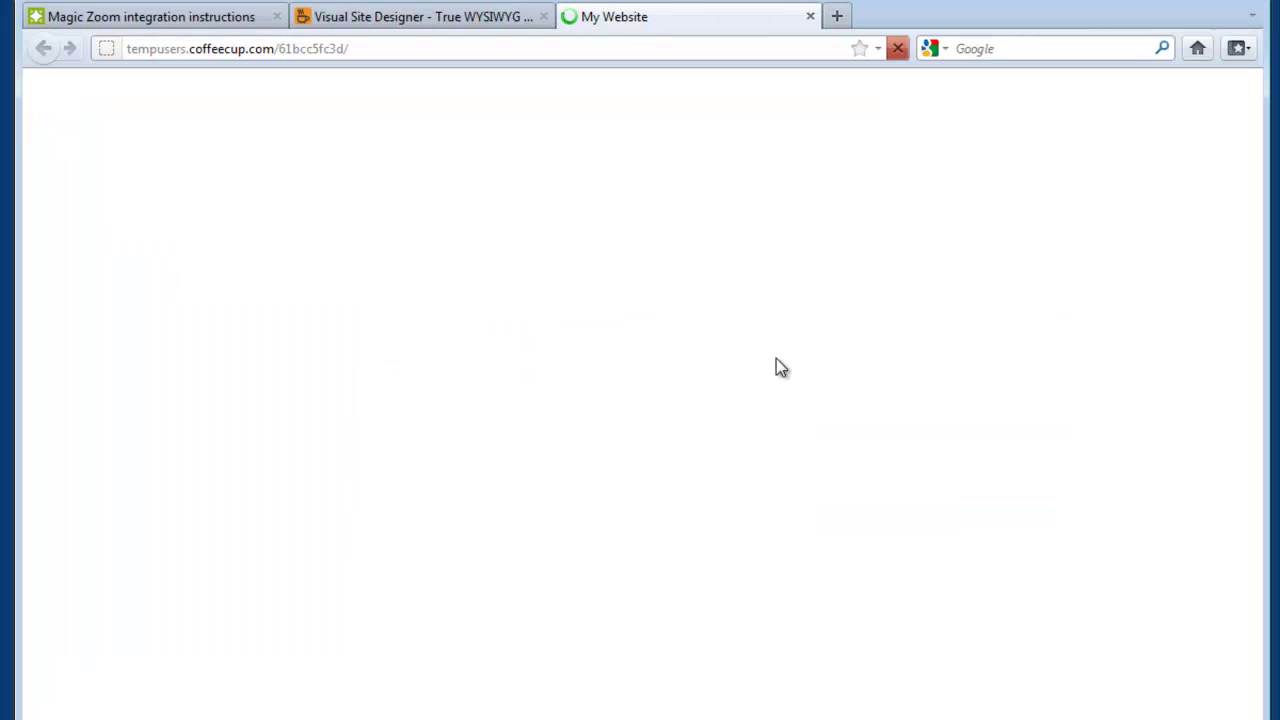
Step: Test the chair image's Magic Zoom on the published 'My test page', then switch windows
mouse_move(651, 408)
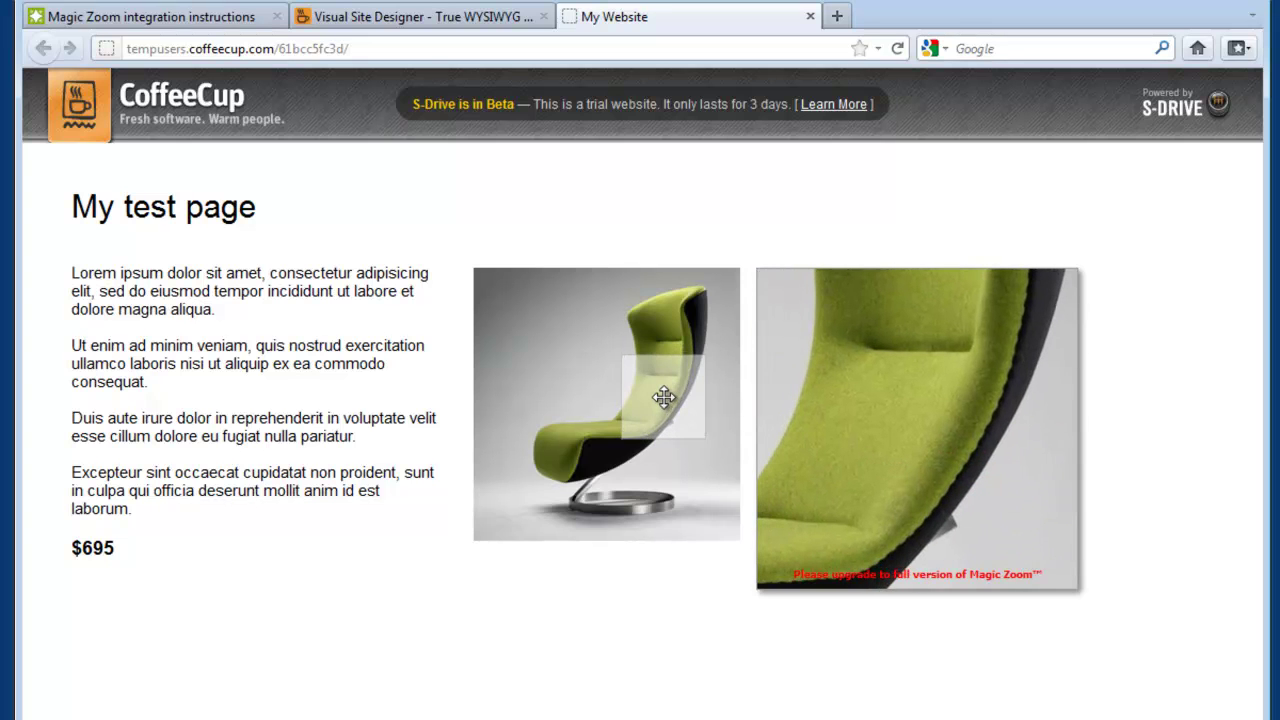
key(alt+Tab)
key(alt+Tab)
key(Escape)
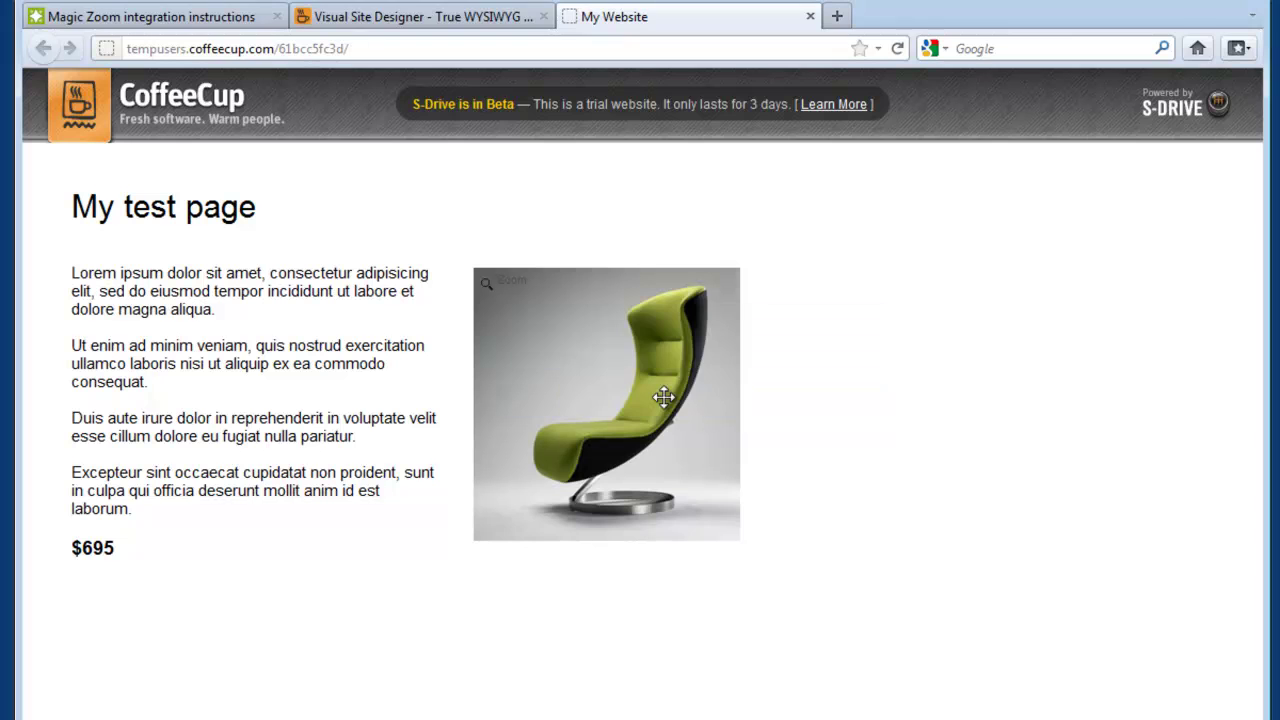
Step: Select rel="zoom-width:400px; zoom-height:400px" in the larger '2. Size' example's code
click(208, 18)
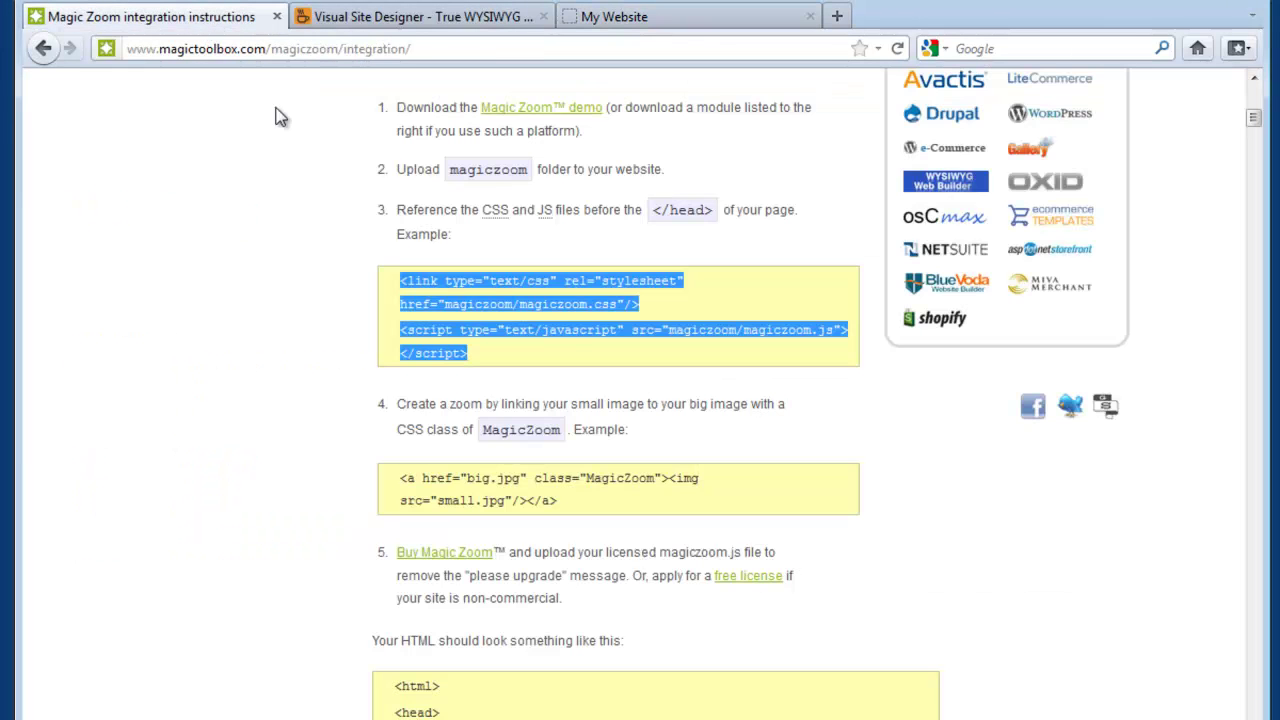
click(764, 347)
scroll(729, 357, down, 9)
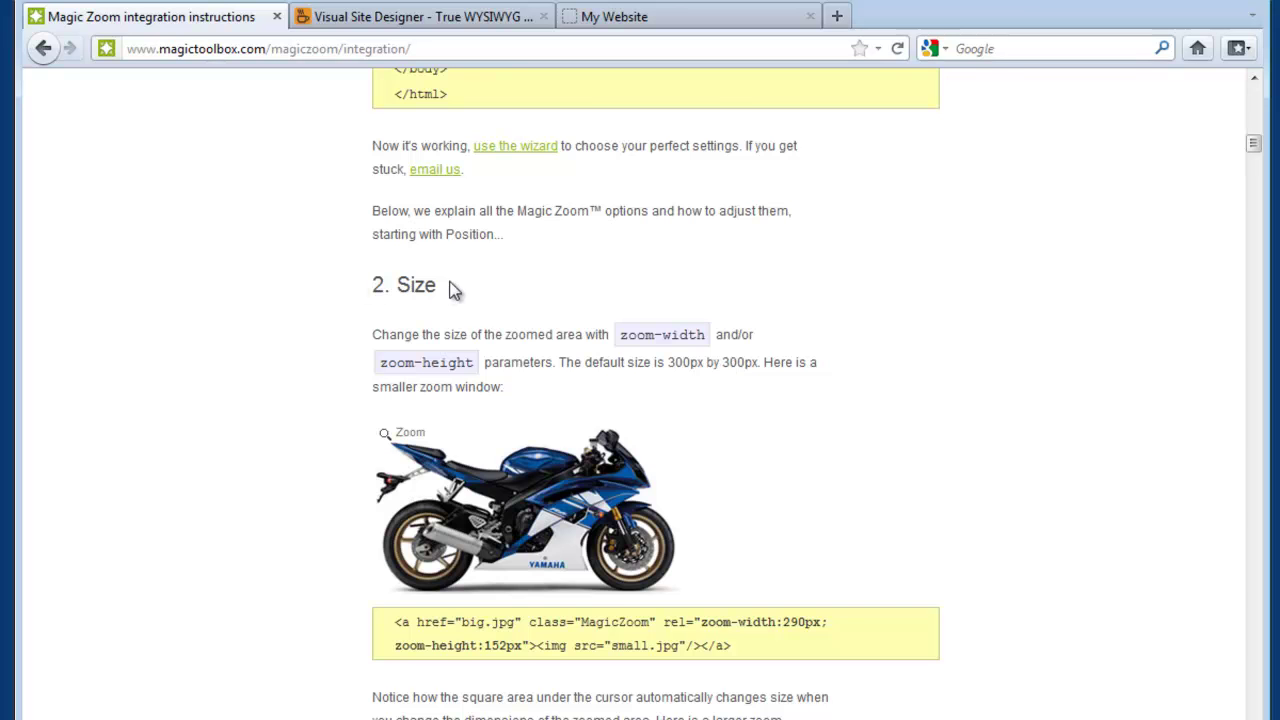
scroll(435, 233, down, 2)
scroll(862, 361, down, 4)
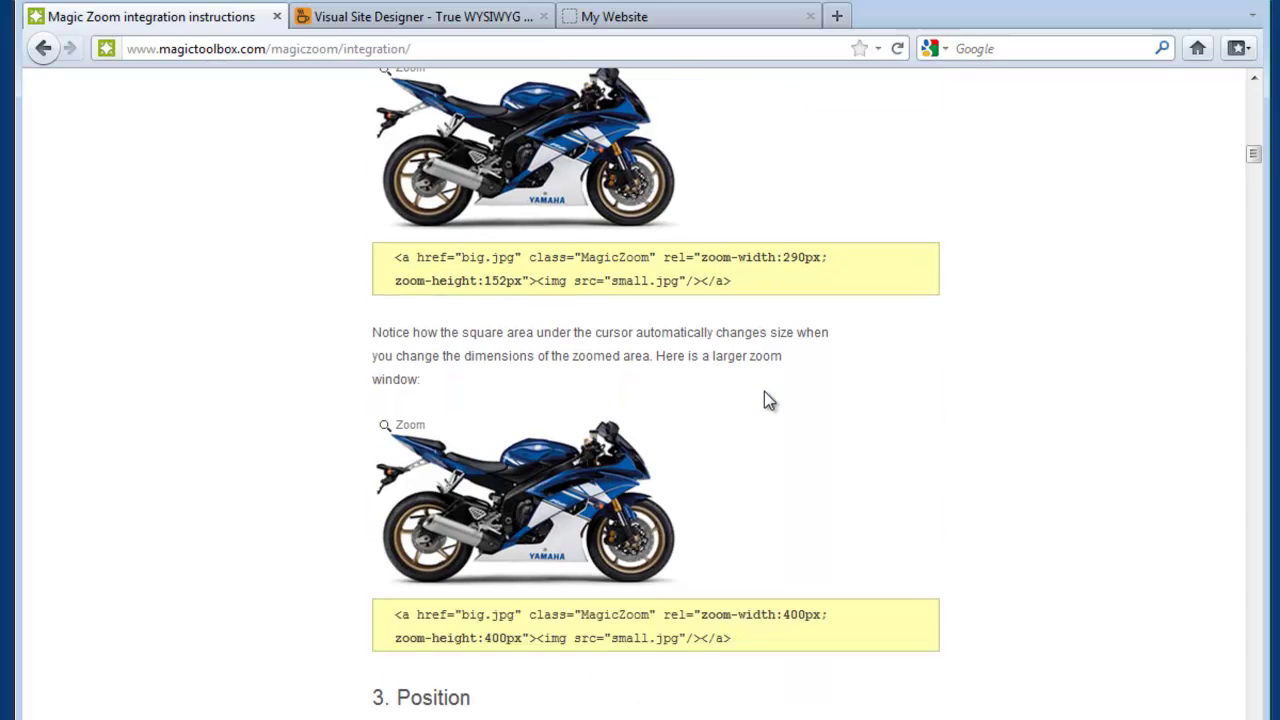
scroll(764, 400, down, 2)
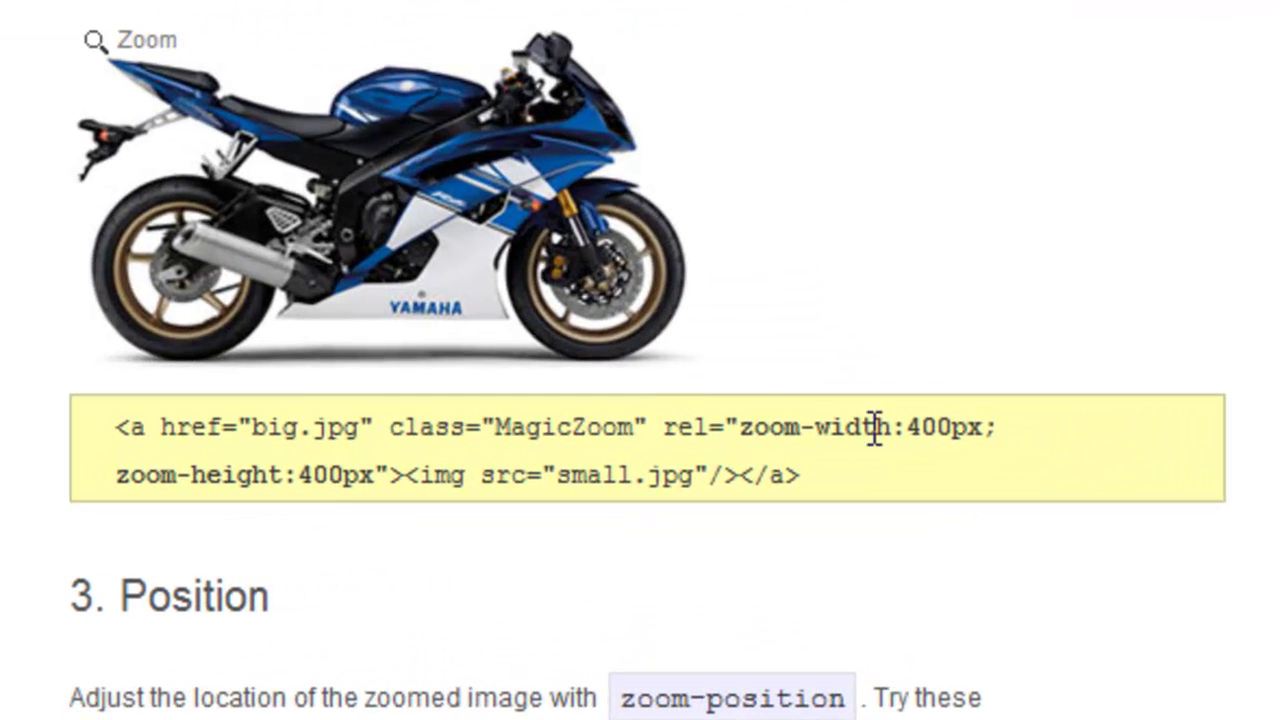
drag(739, 434, 900, 440)
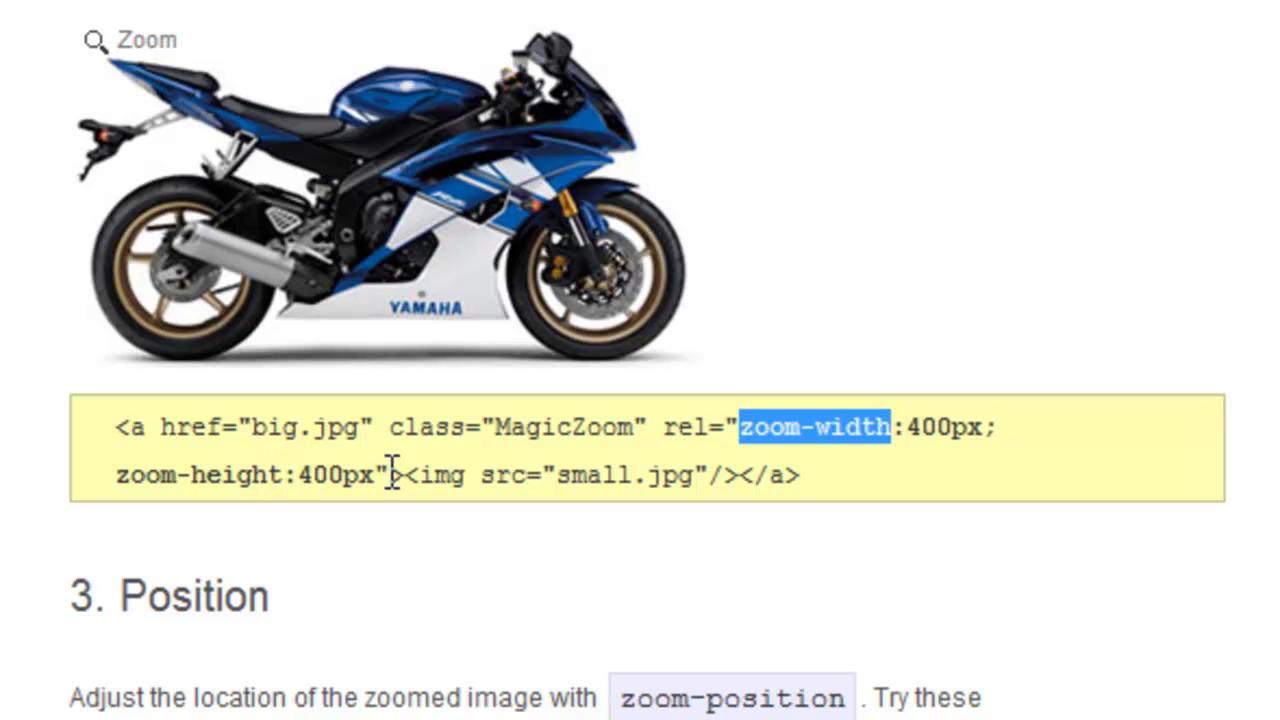
drag(391, 477, 656, 440)
key(ctrl+c)
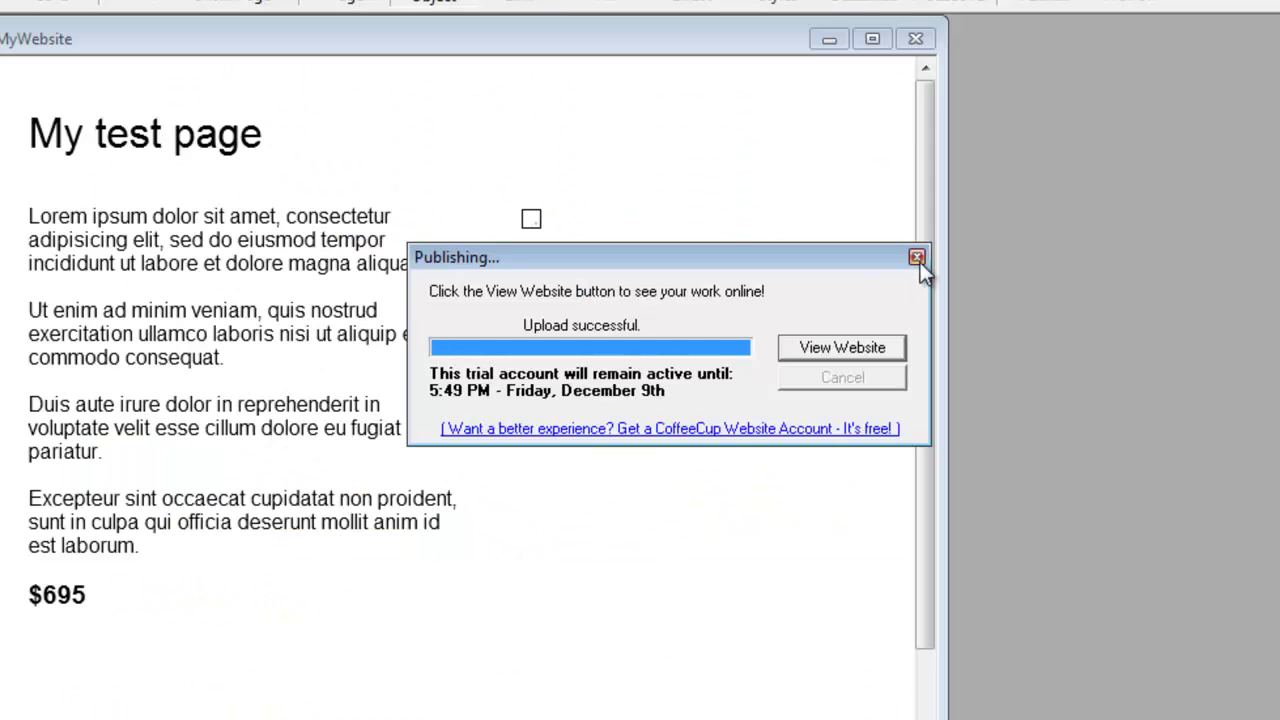
Step: Paste rel="zoom-width:400px; zoom-height:400px" after class="MagicZoom" in the chair's HTML object
click(918, 256)
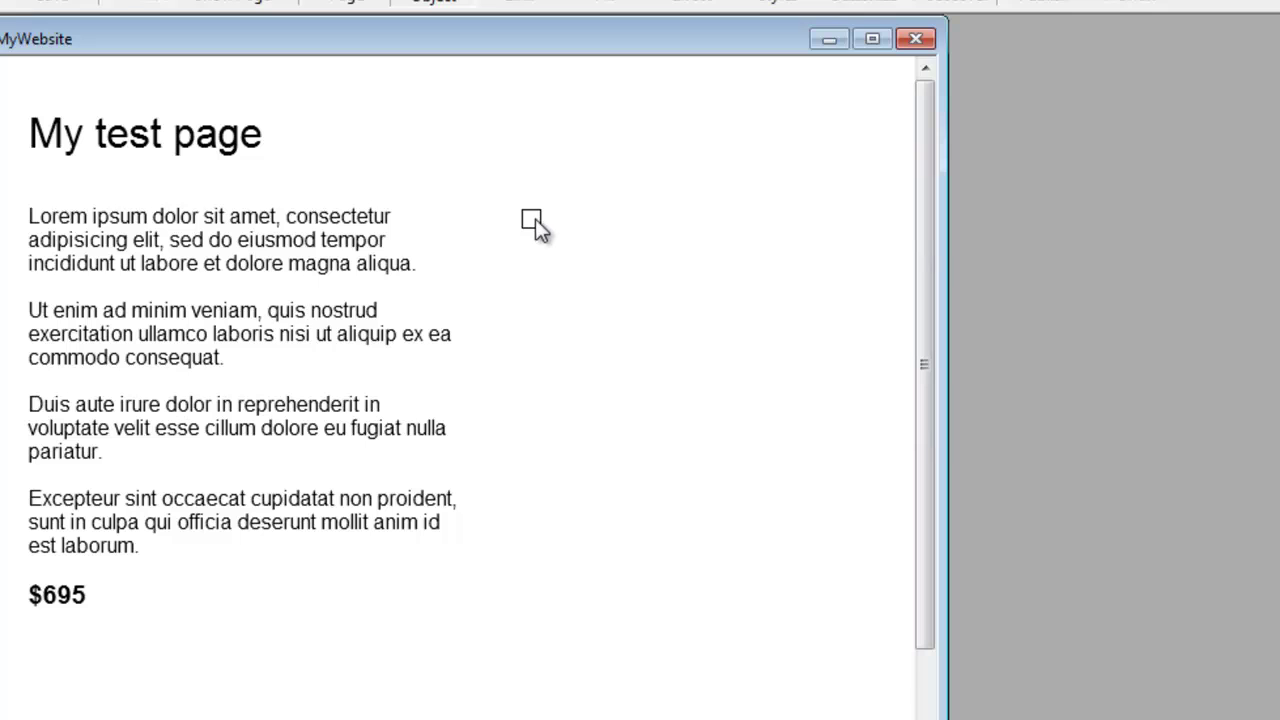
double_click(533, 219)
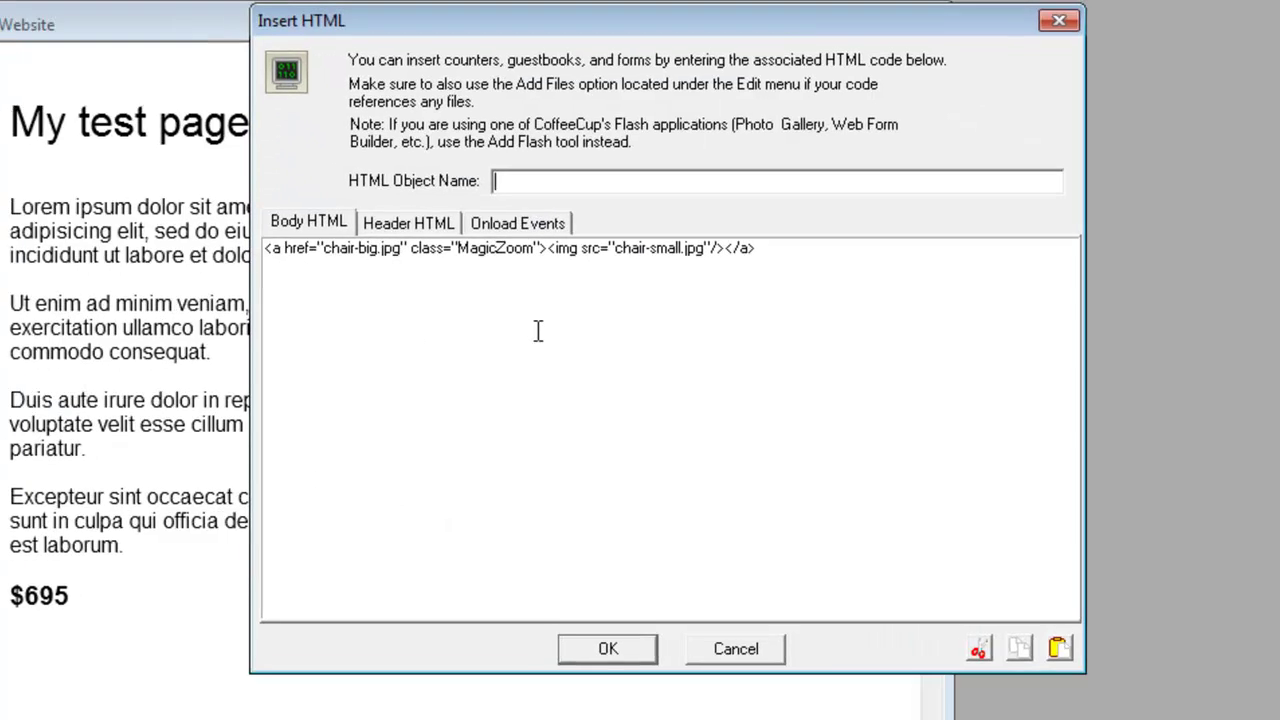
click(537, 331)
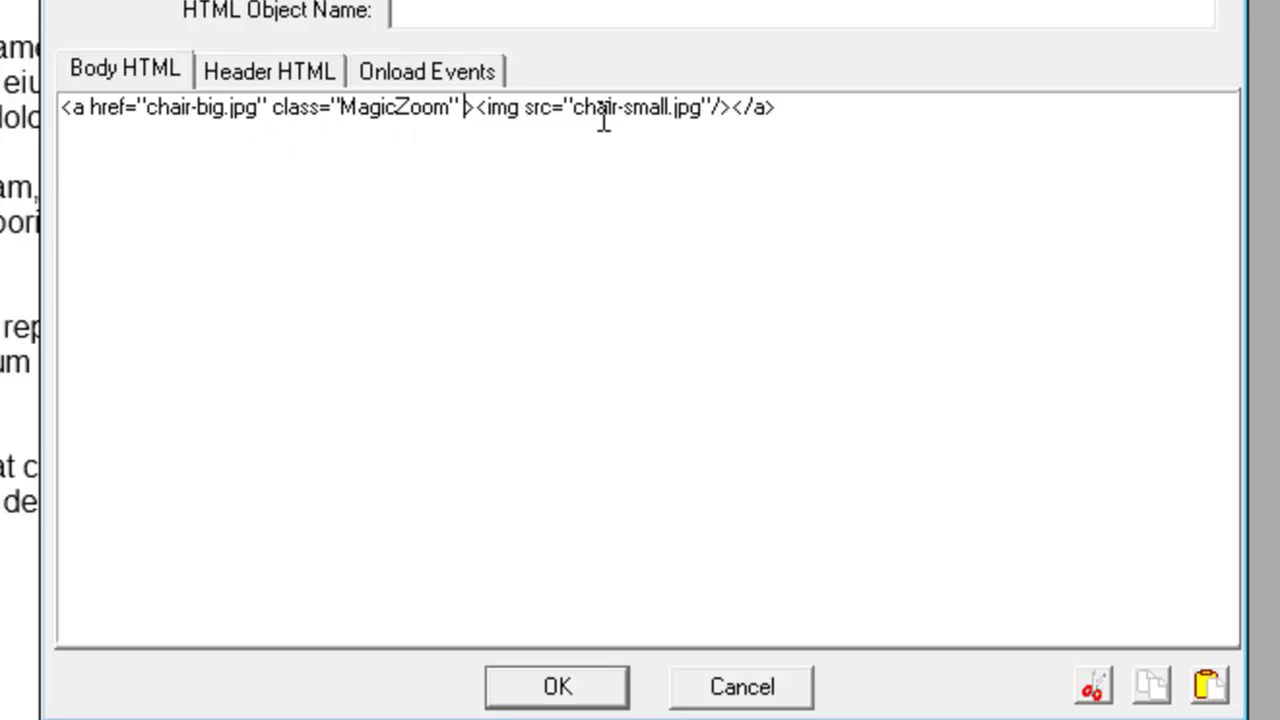
key(ctrl+v)
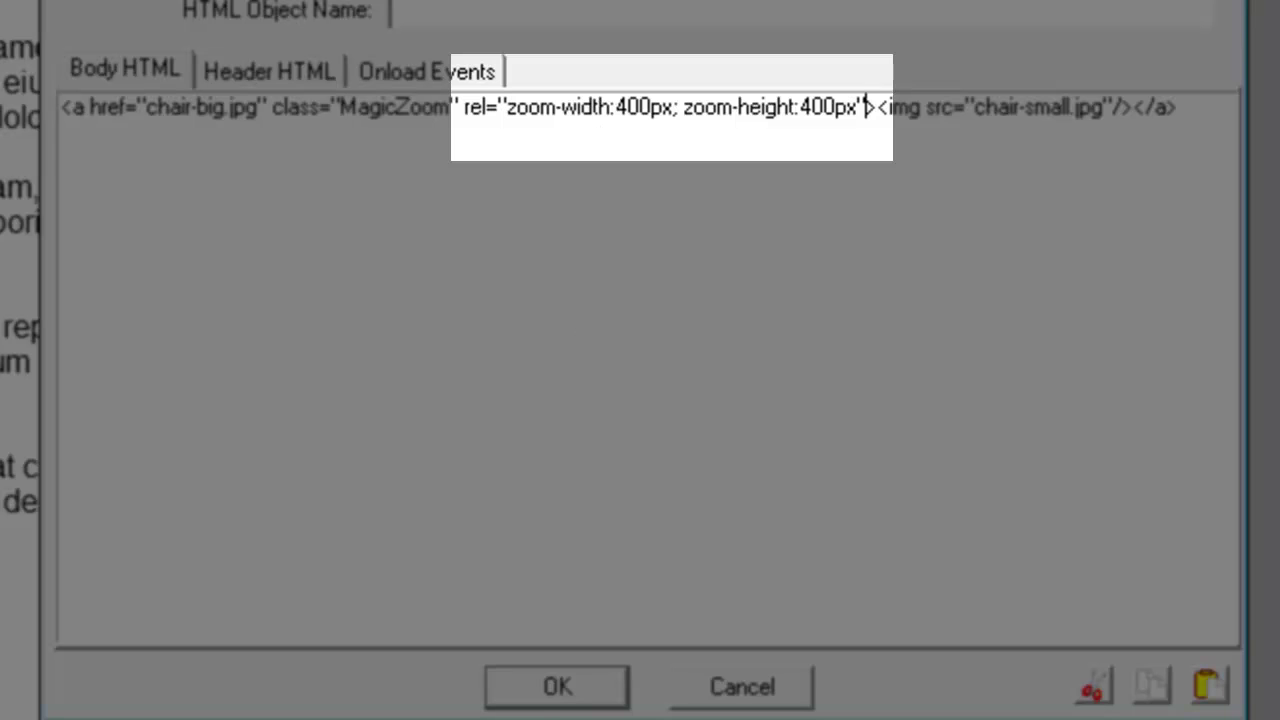
click(556, 688)
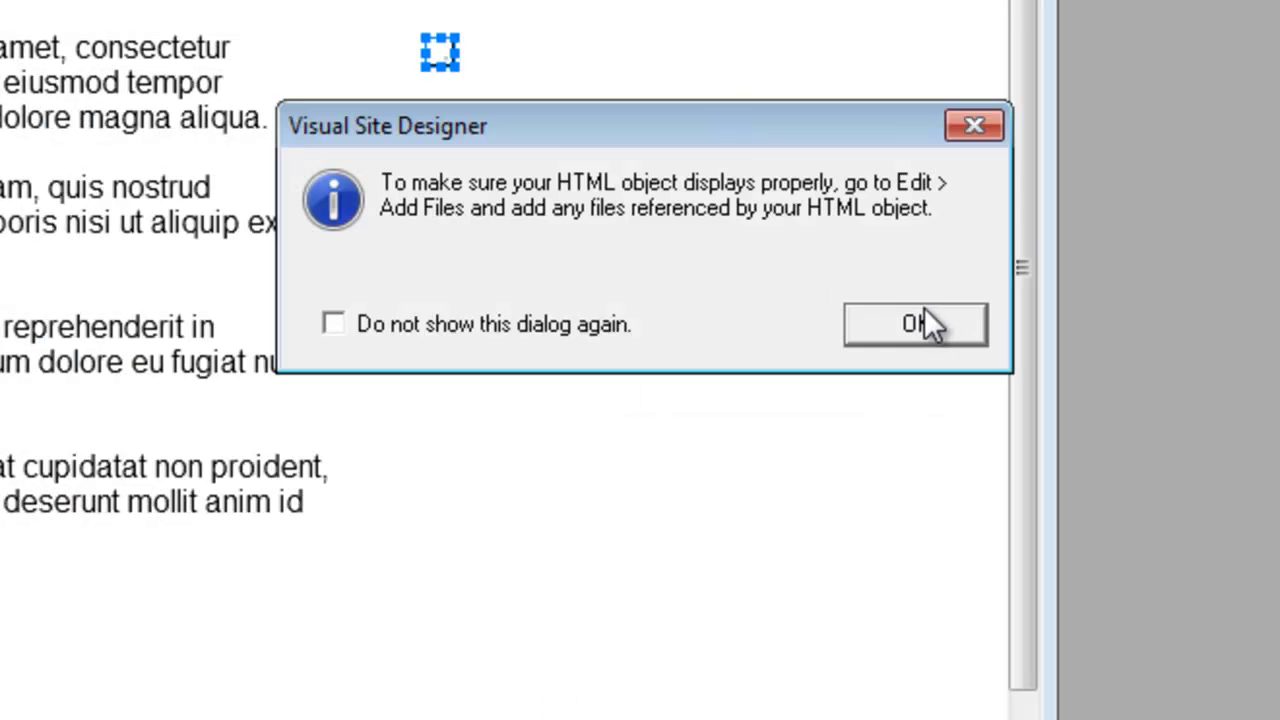
click(924, 321)
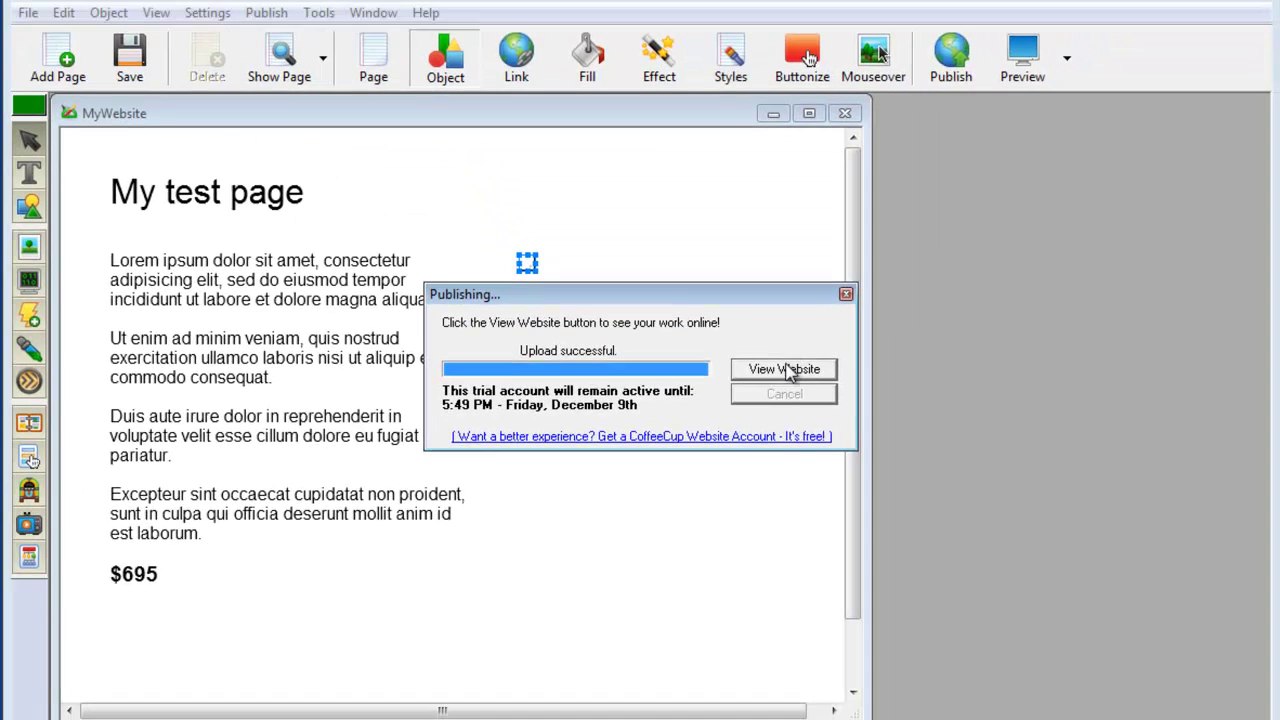
Step: Check the chair's 400px zoom on the republished page, then view the integration instructions
click(890, 242)
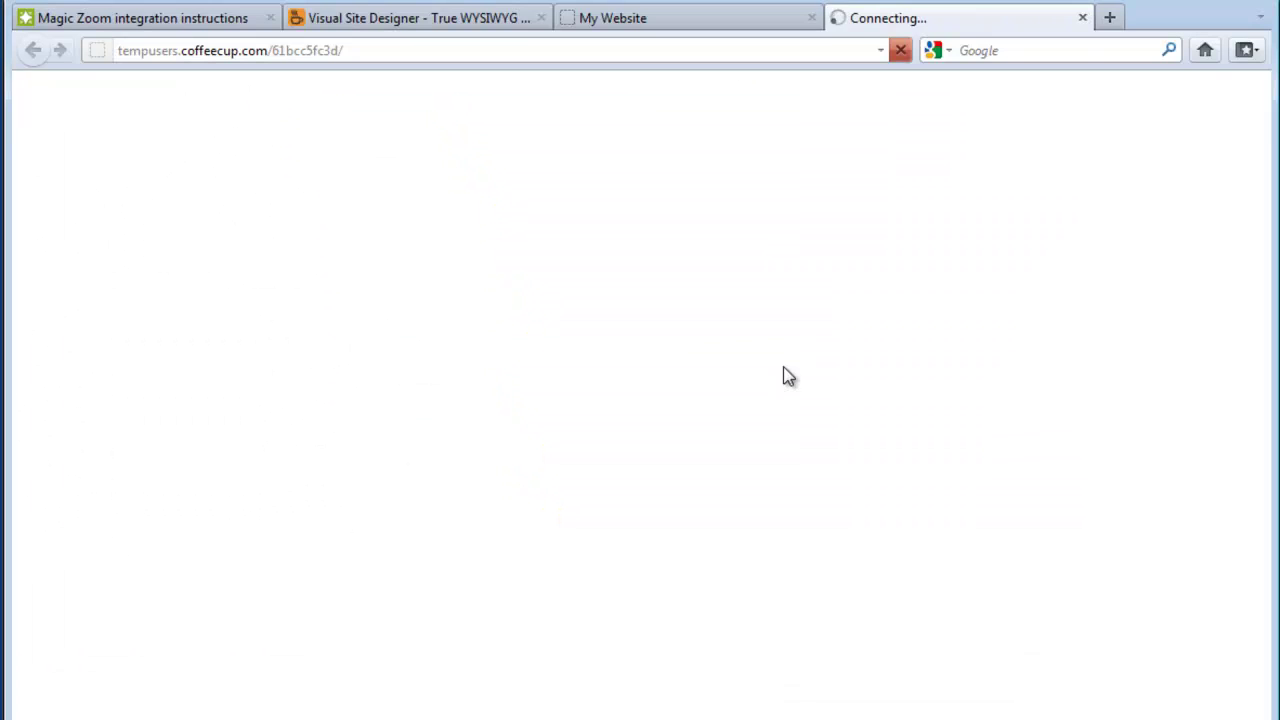
mouse_move(667, 347)
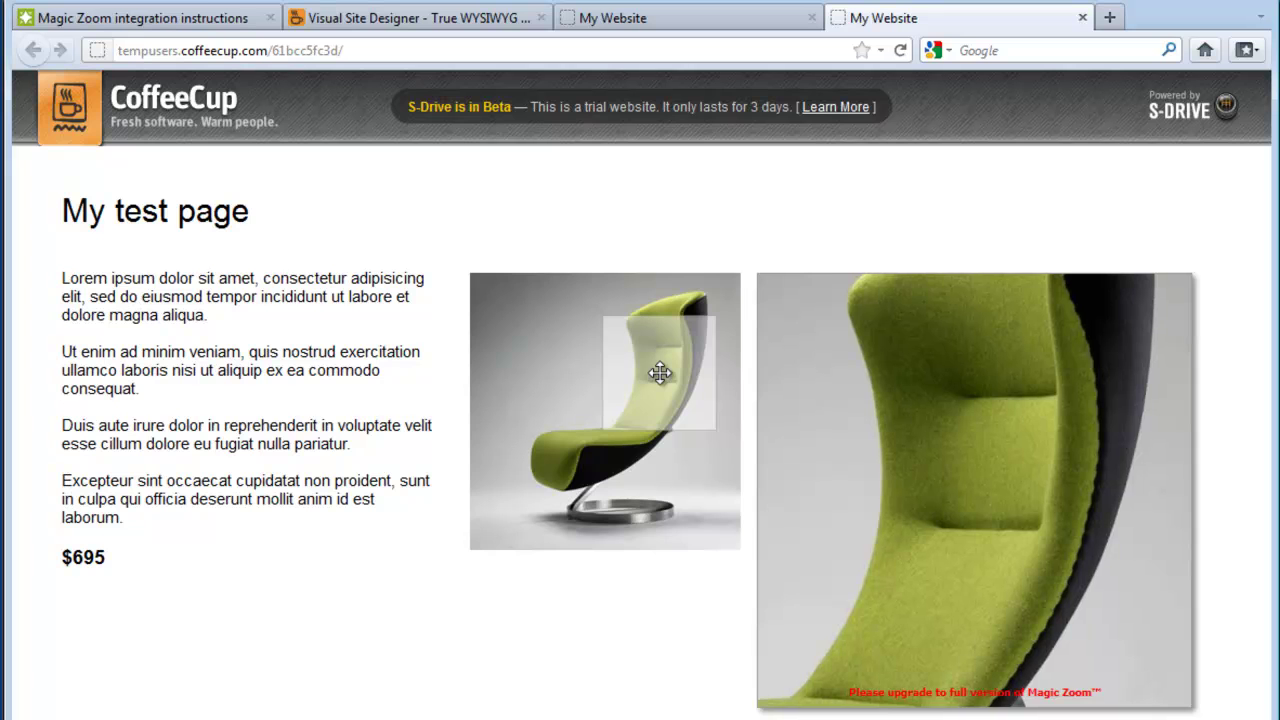
click(163, 22)
drag(1261, 168, 1265, 200)
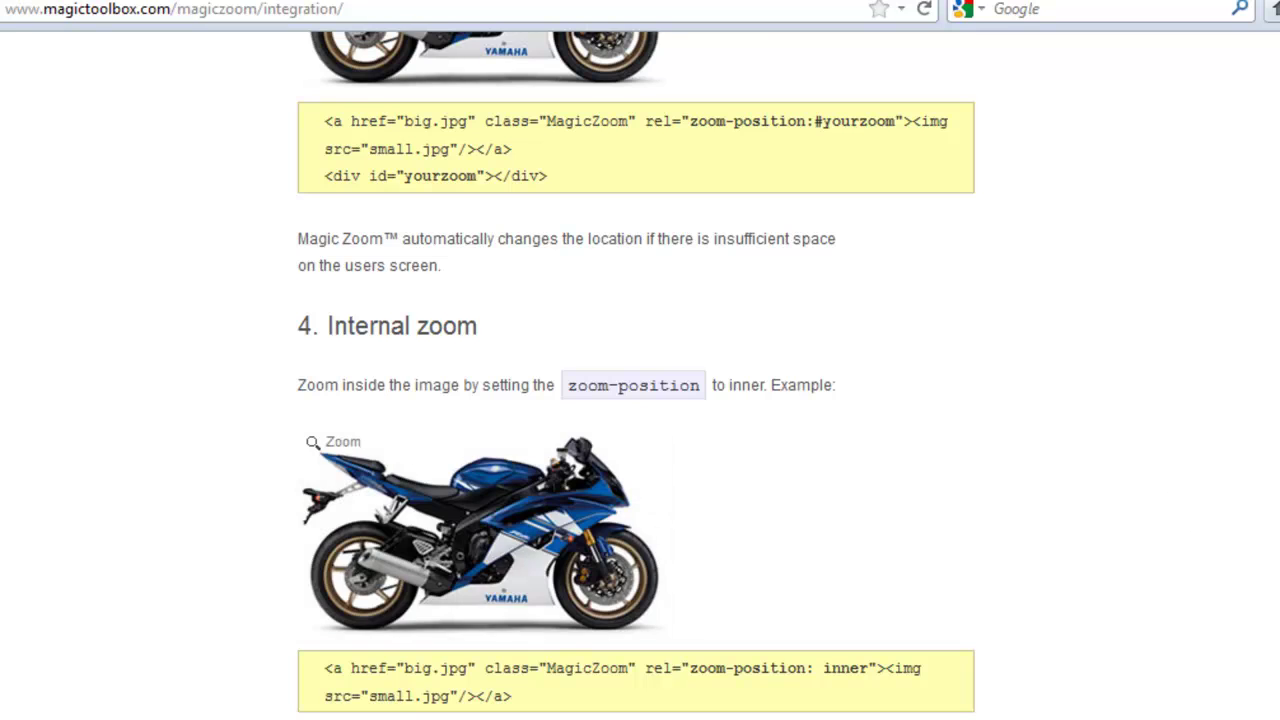
scroll(640, 400, down, 8)
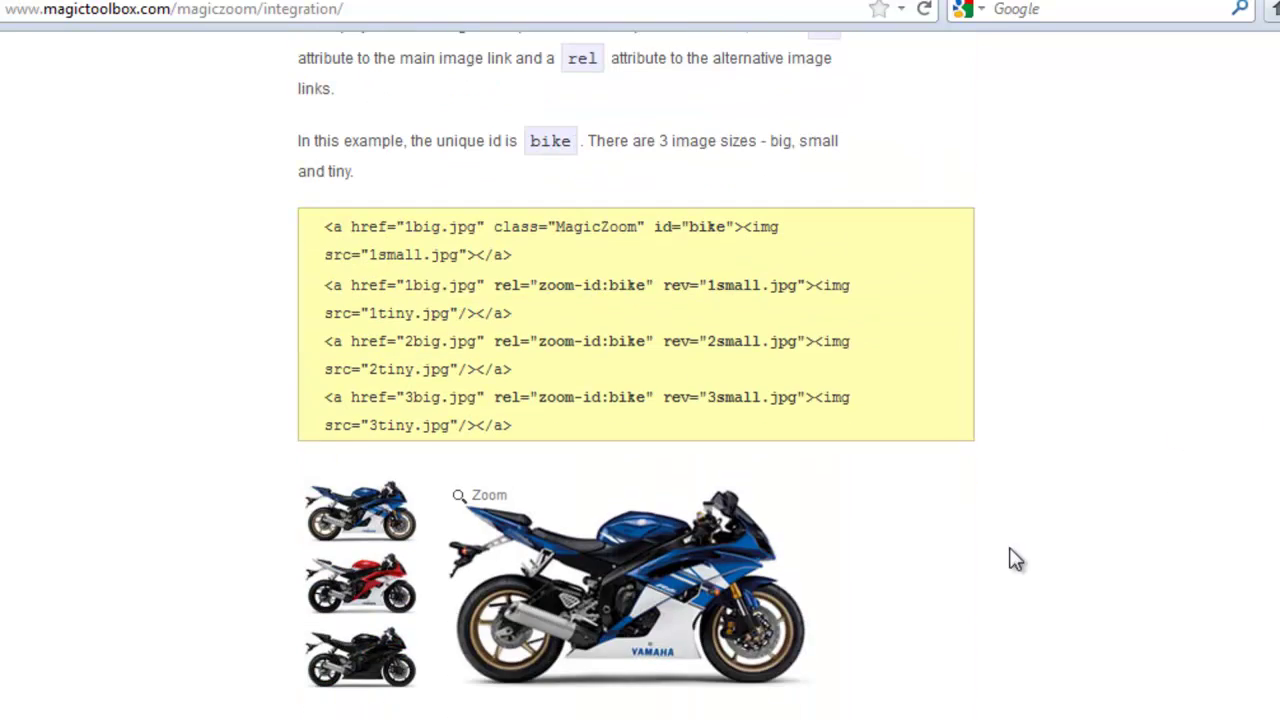
click(360, 660)
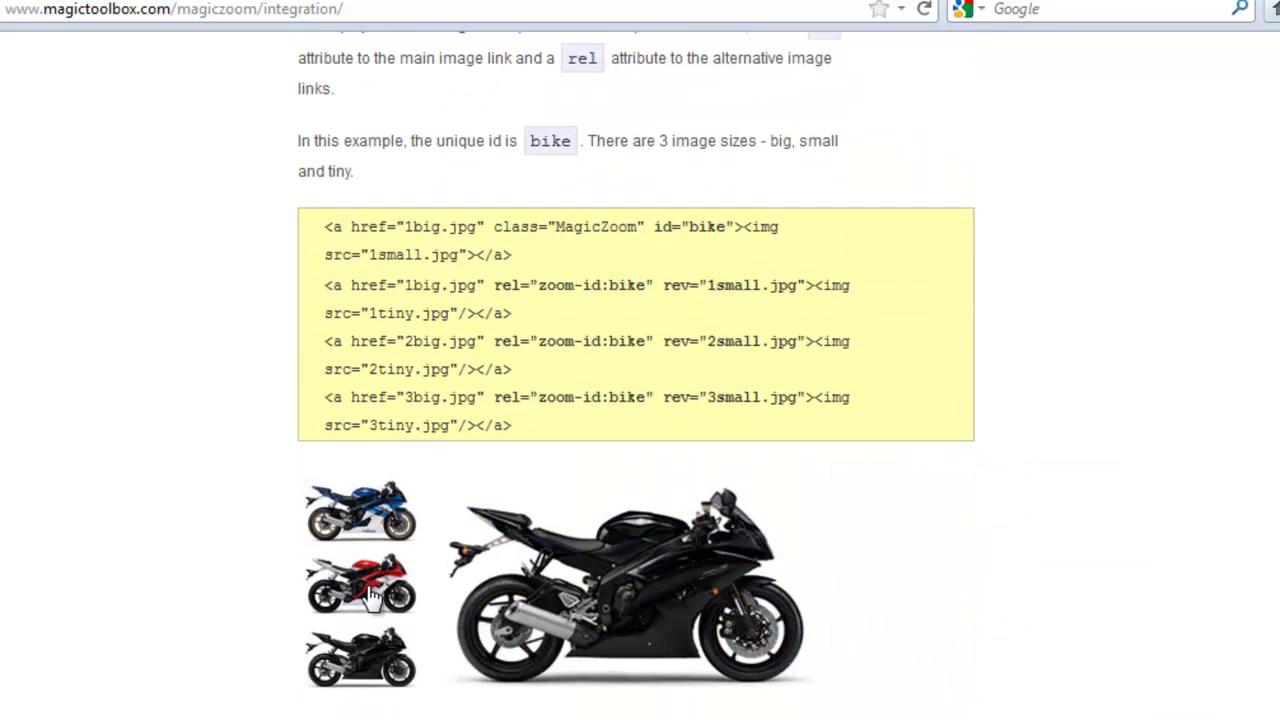
click(372, 595)
click(378, 648)
scroll(636, 400, down, 20)
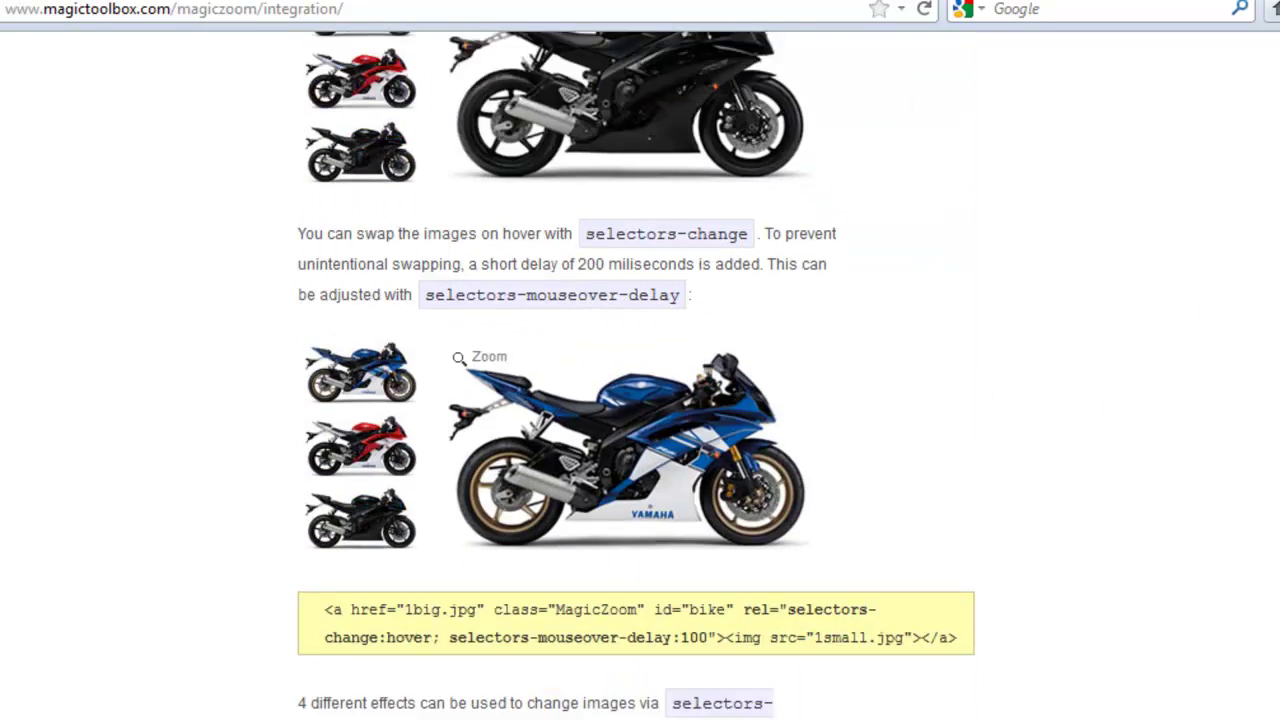
scroll(636, 400, down, 15)
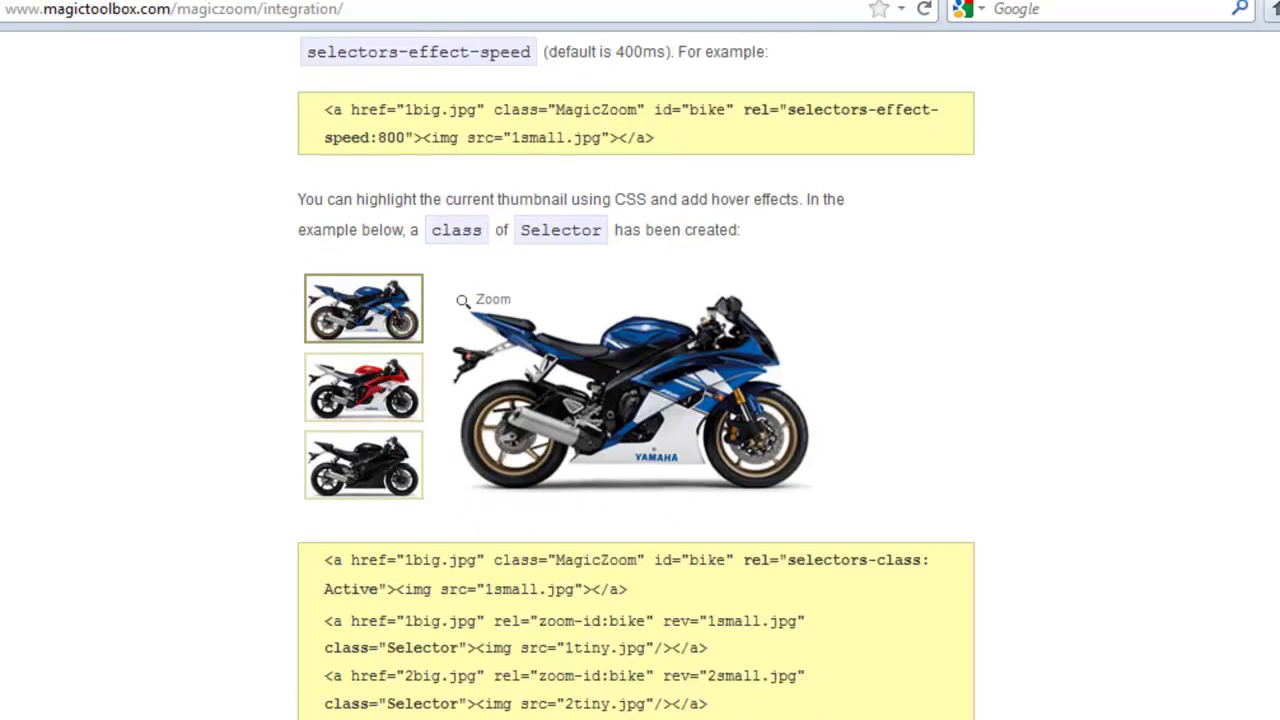
scroll(636, 400, down, 15)
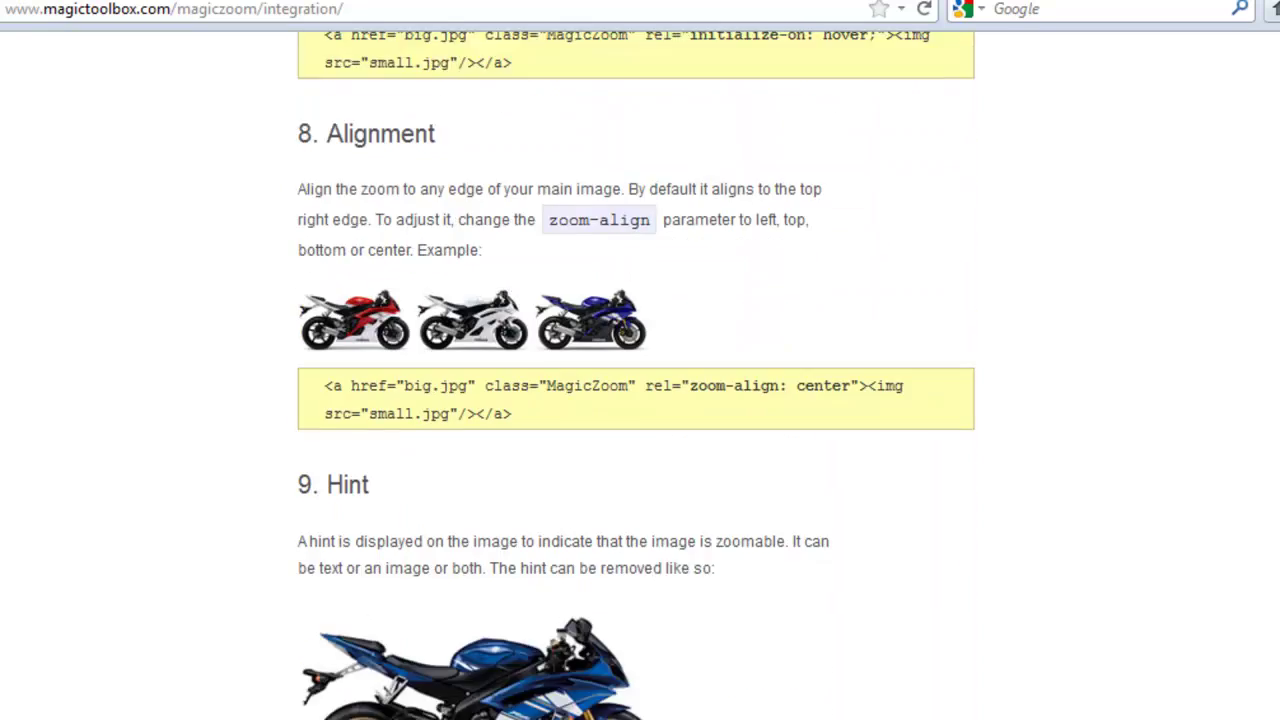
scroll(636, 400, up, 5)
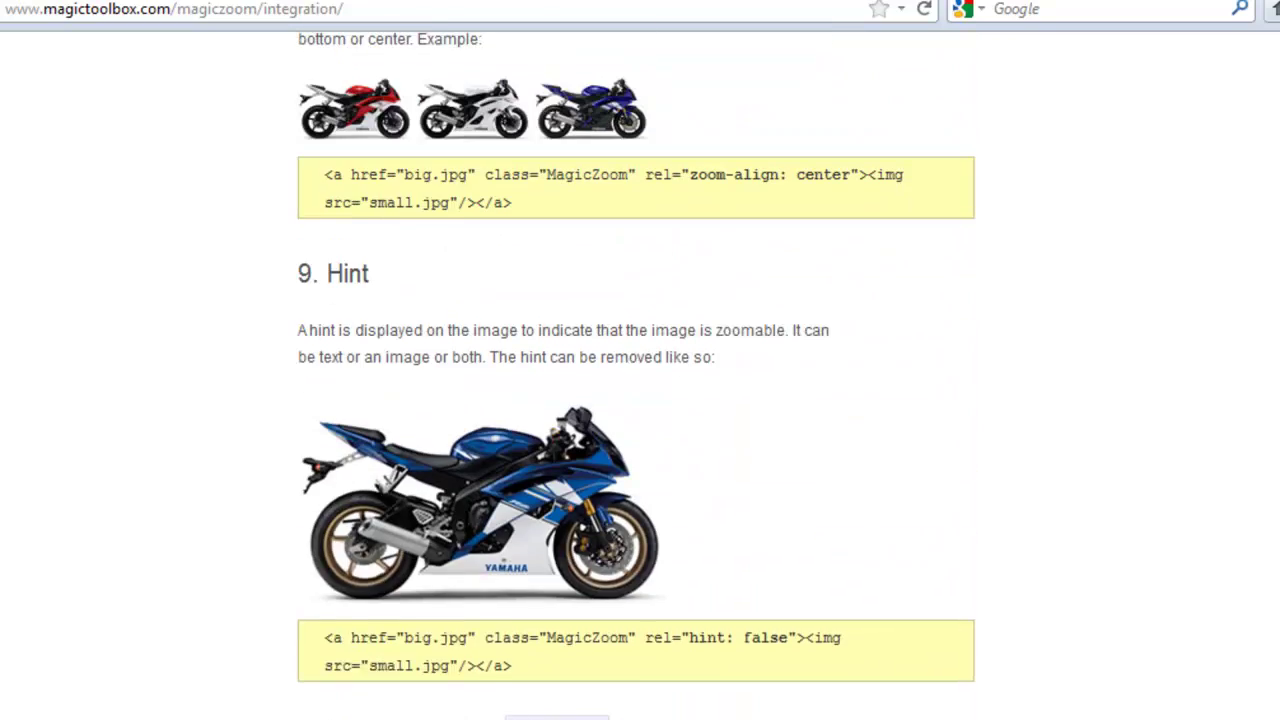
scroll(636, 400, down, 6)
scroll(636, 400, down, 12)
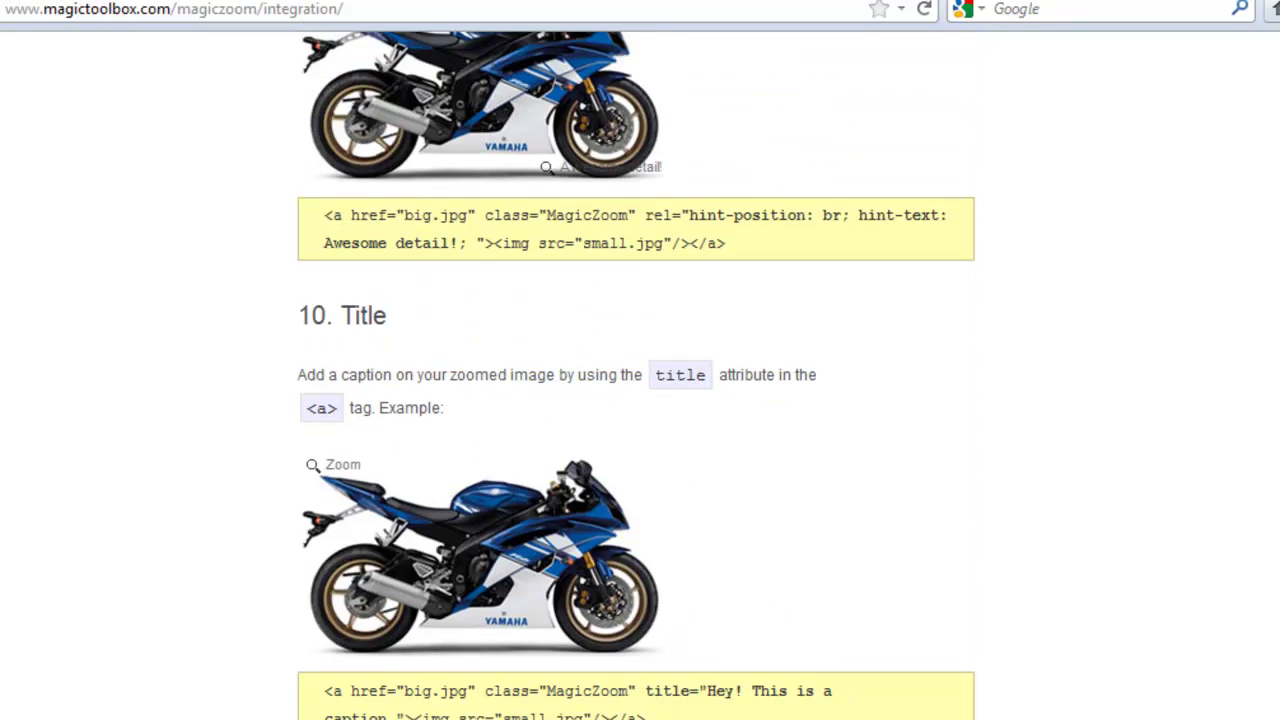
scroll(636, 400, down, 2)
scroll(480, 400, down, 2)
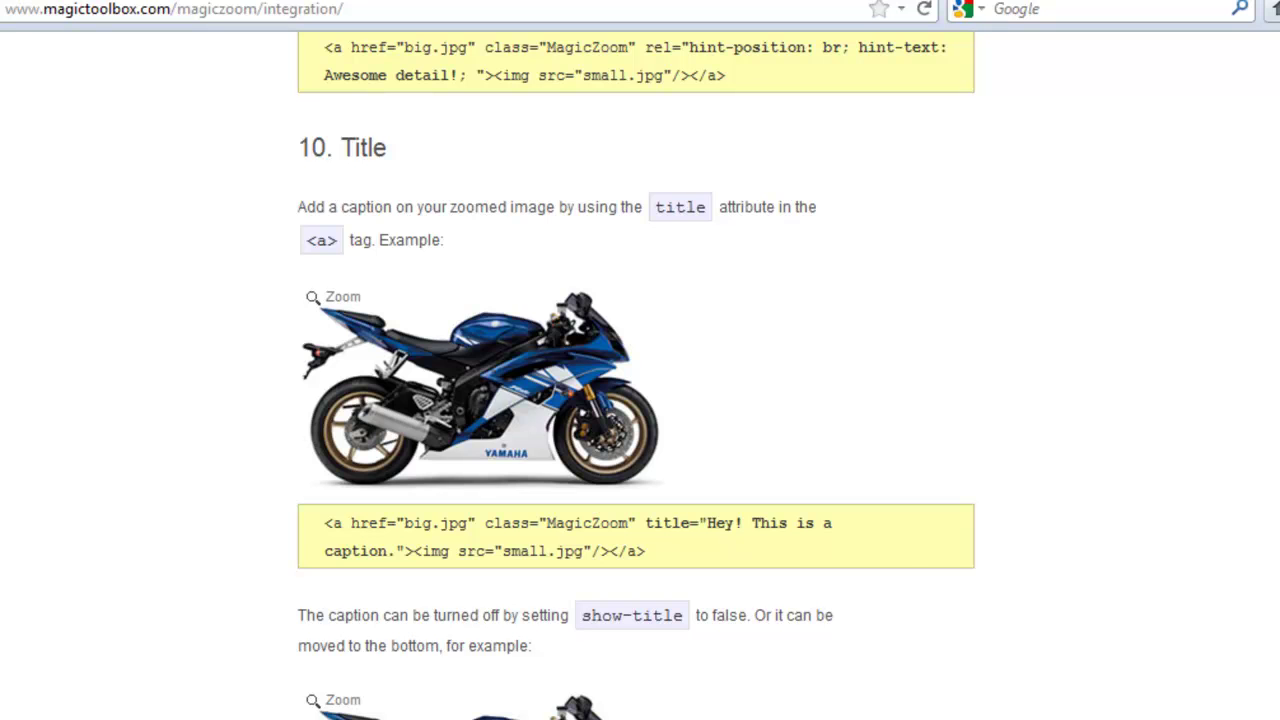
mouse_move(392, 343)
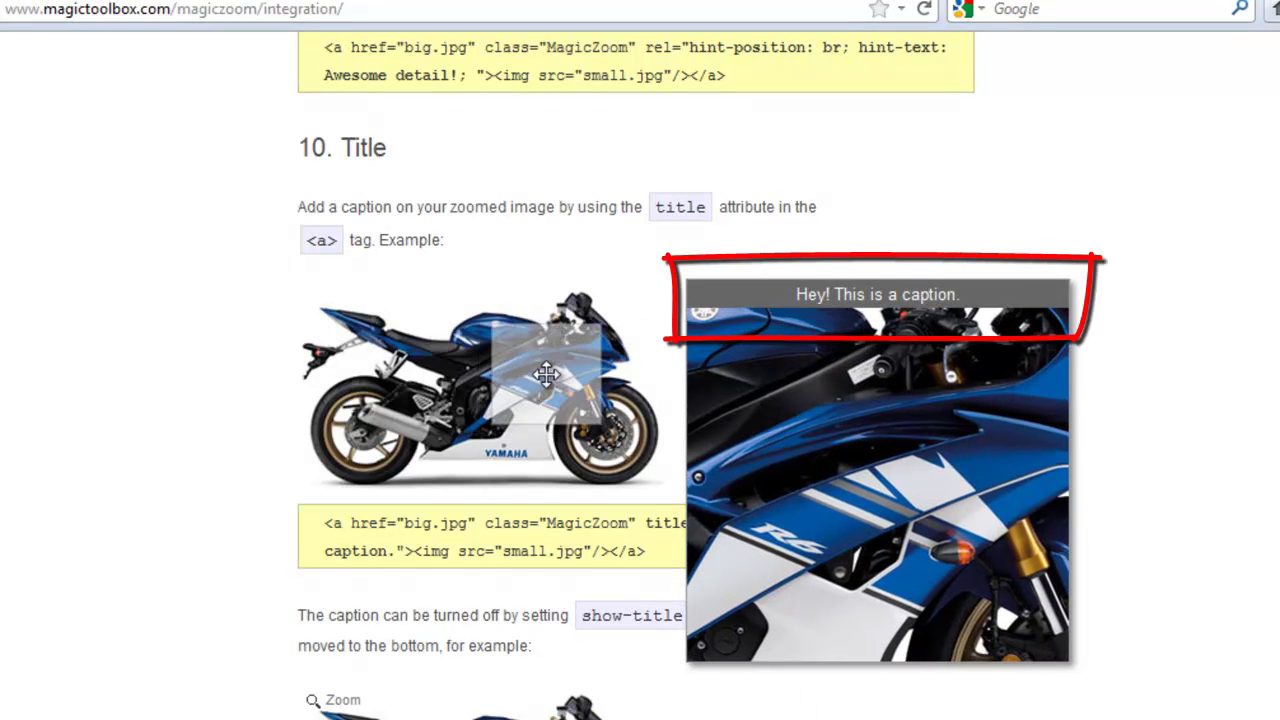
scroll(636, 400, down, 10)
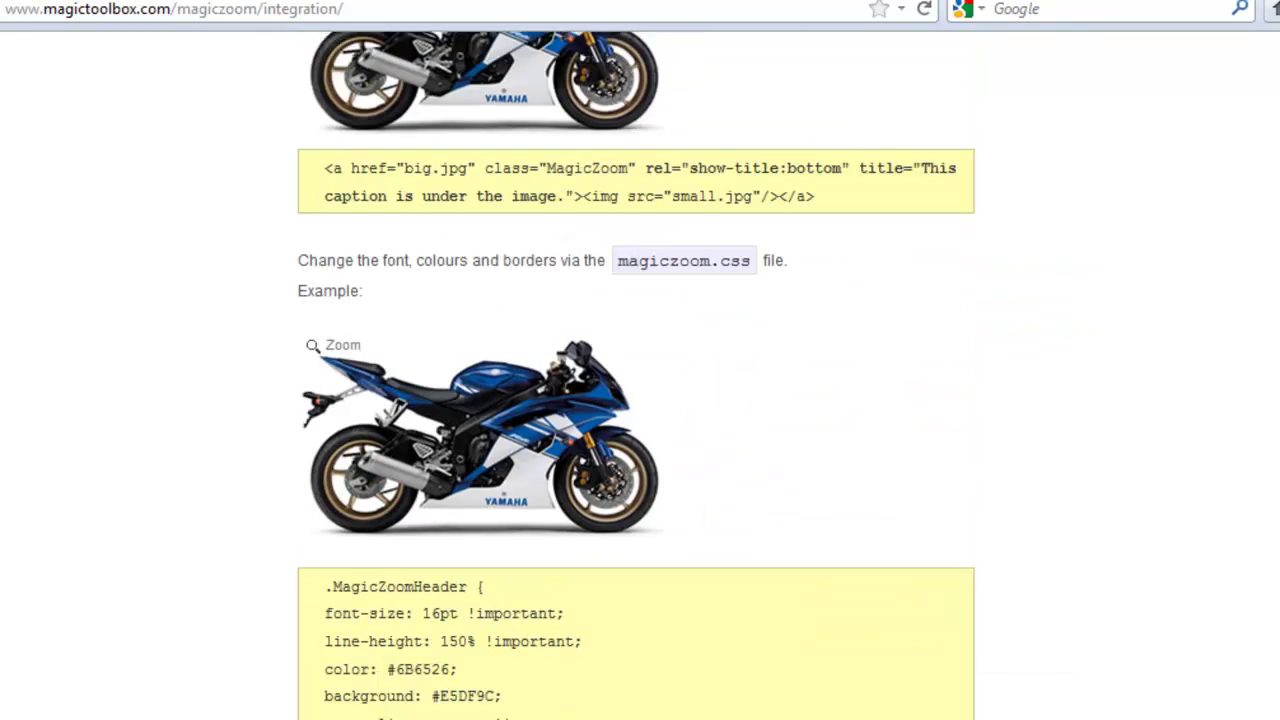
scroll(636, 400, down, 15)
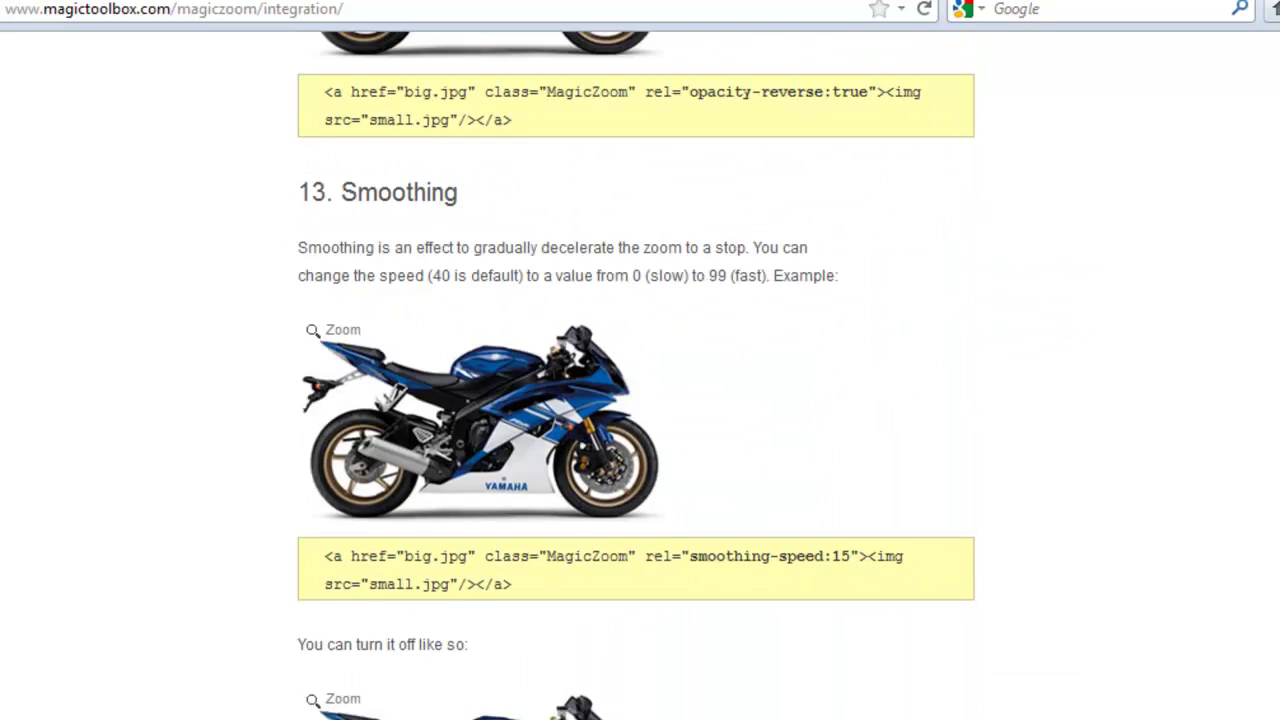
scroll(636, 400, down, 9)
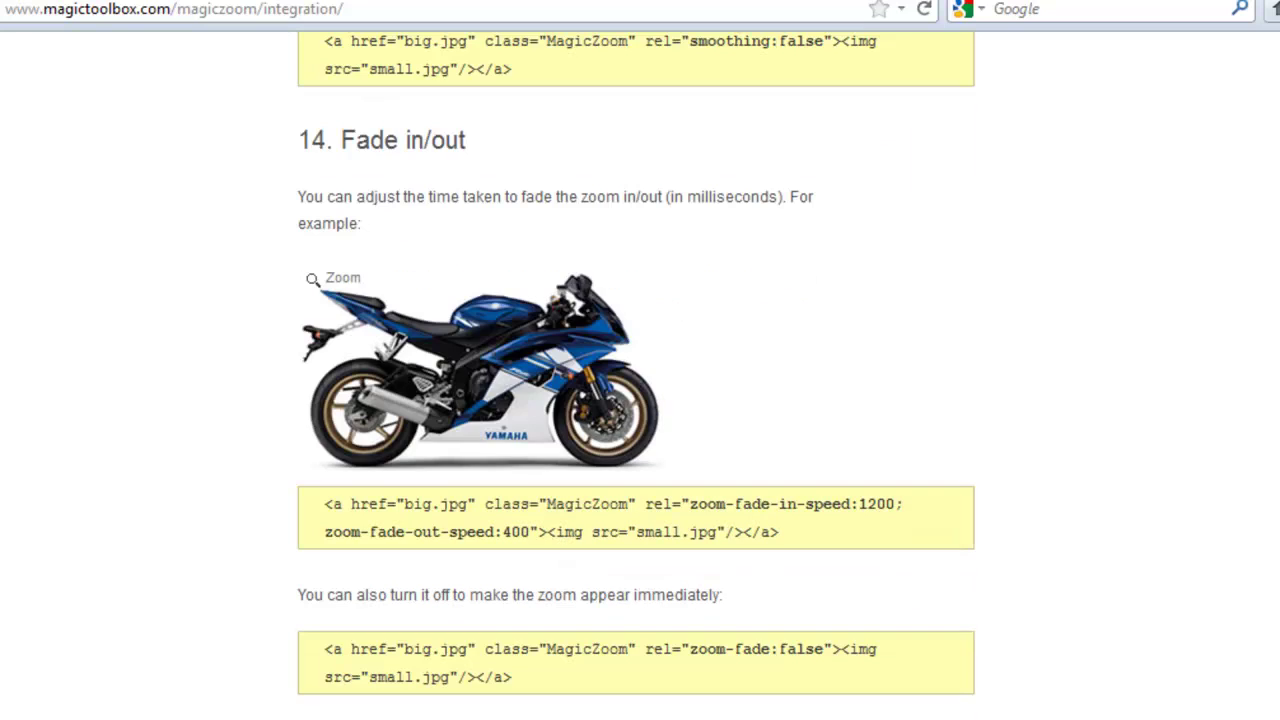
mouse_move(523, 387)
key(Home)
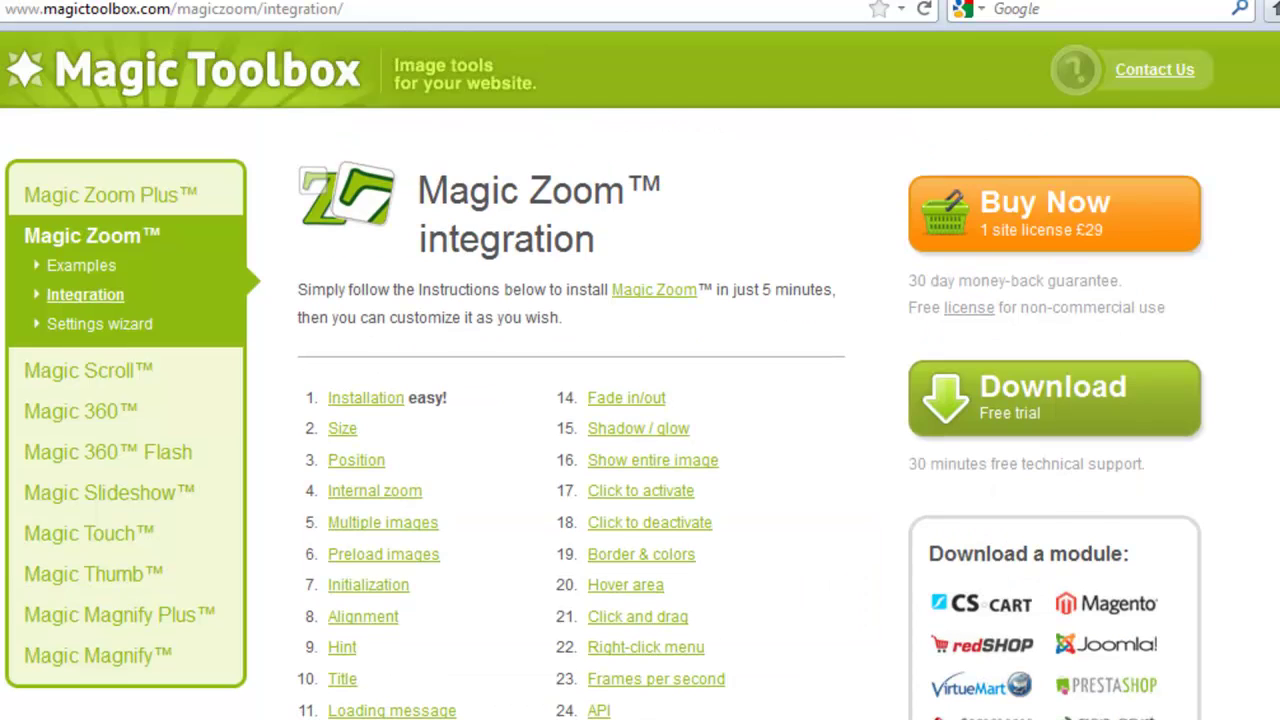